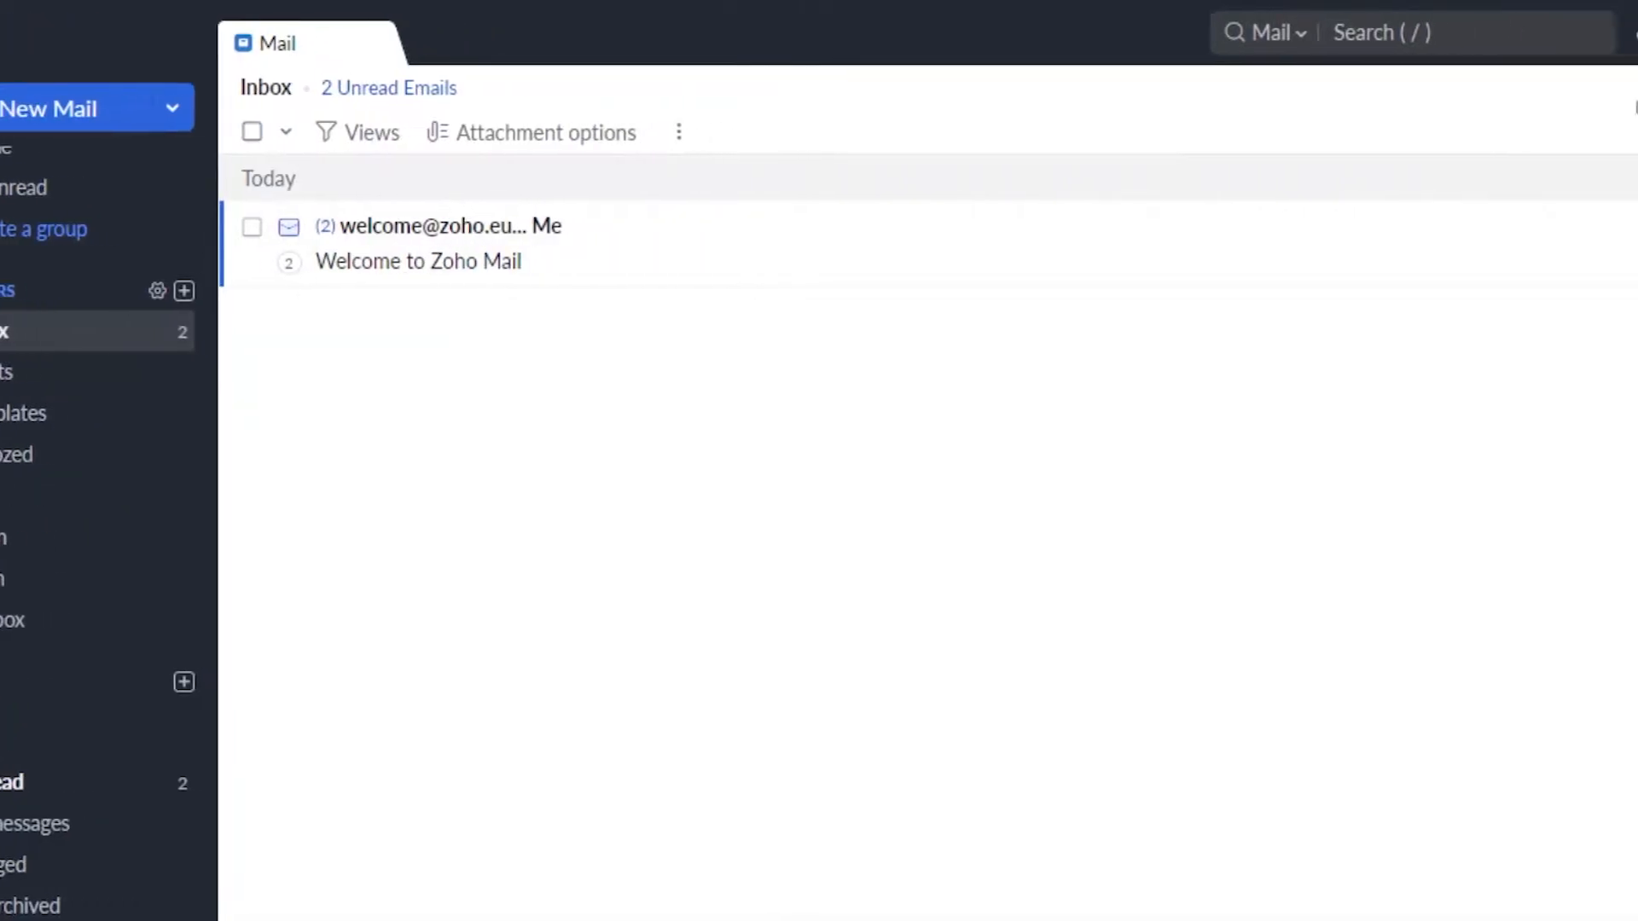
# Look over the account profile panel and the mailbox folders, tags and views.
pyautogui.click(1559, 43)
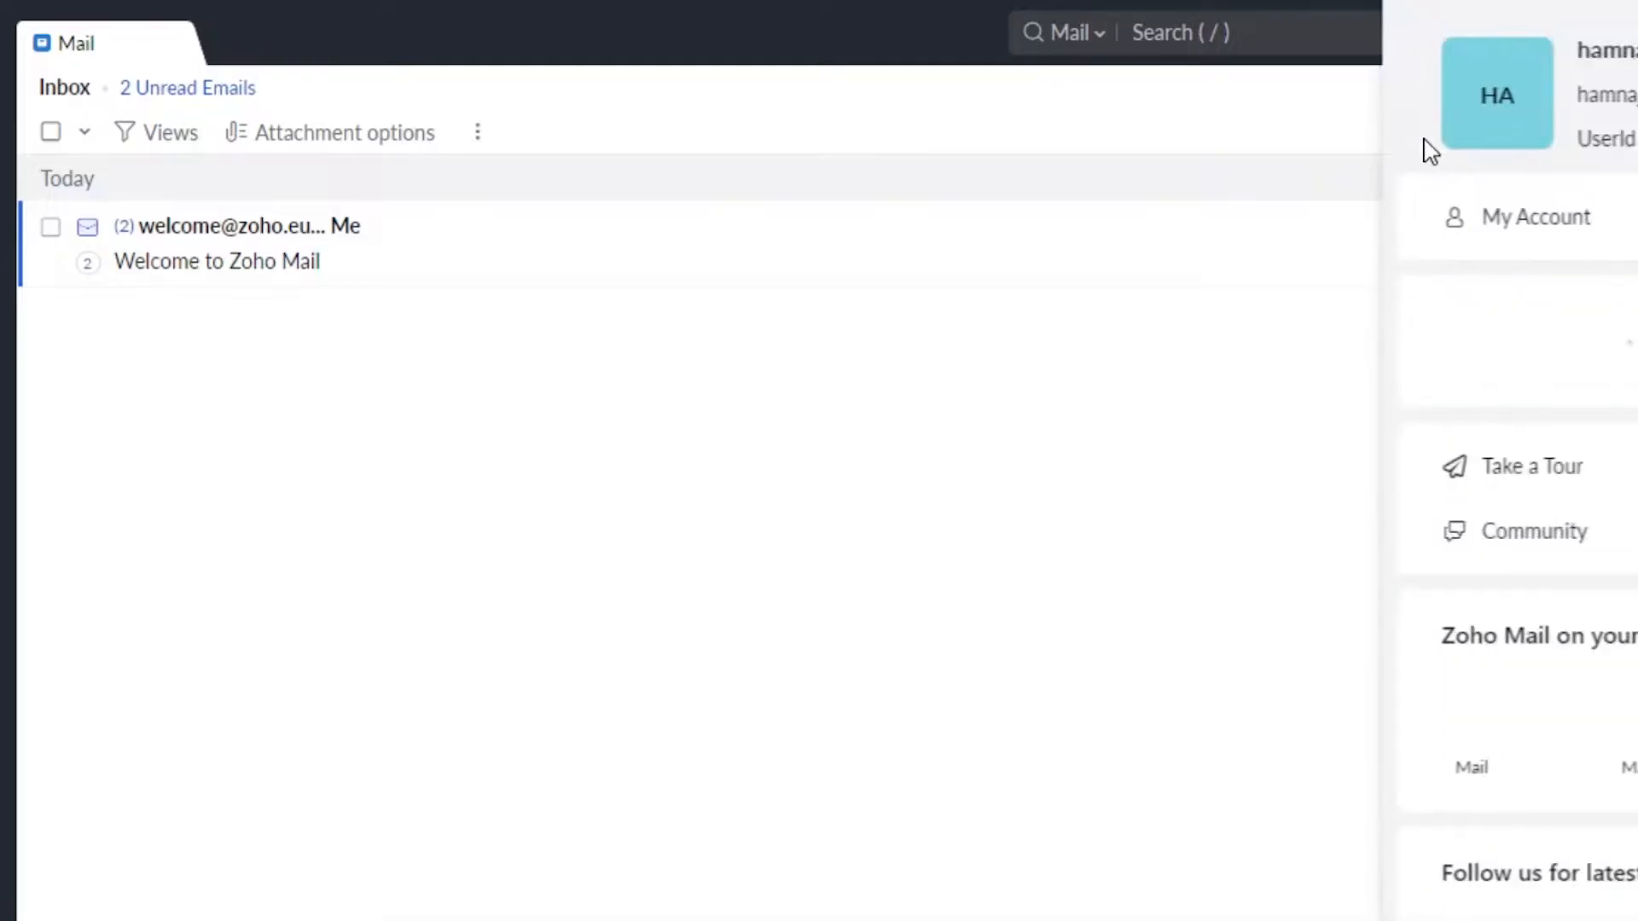
pyautogui.click(830, 313)
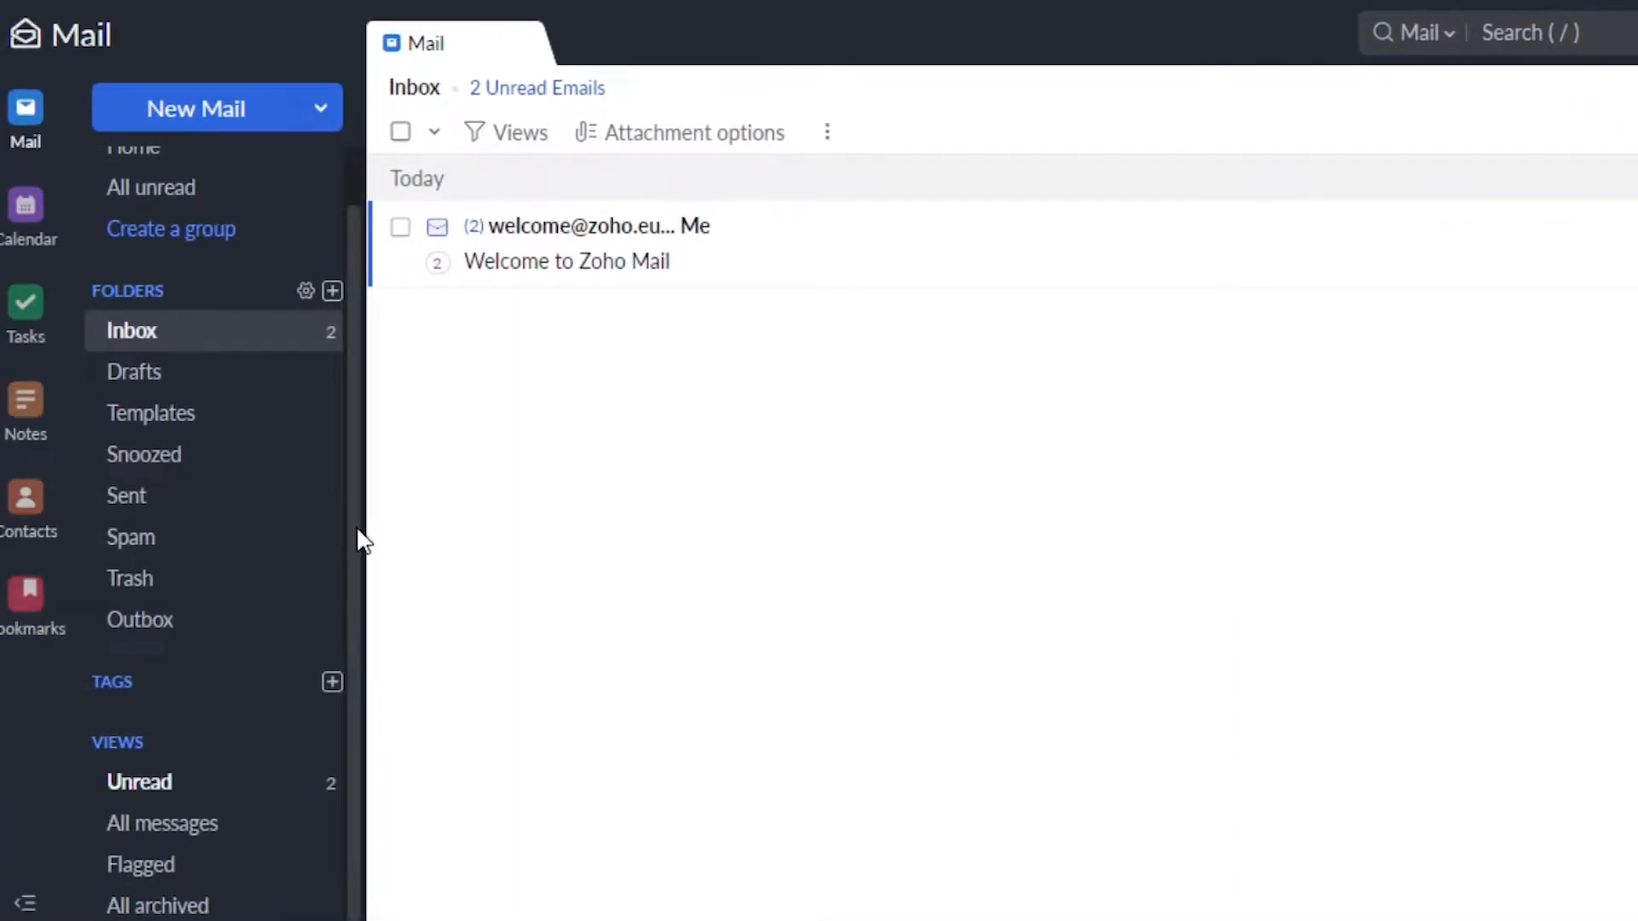
pyautogui.scroll(1, 357, 541)
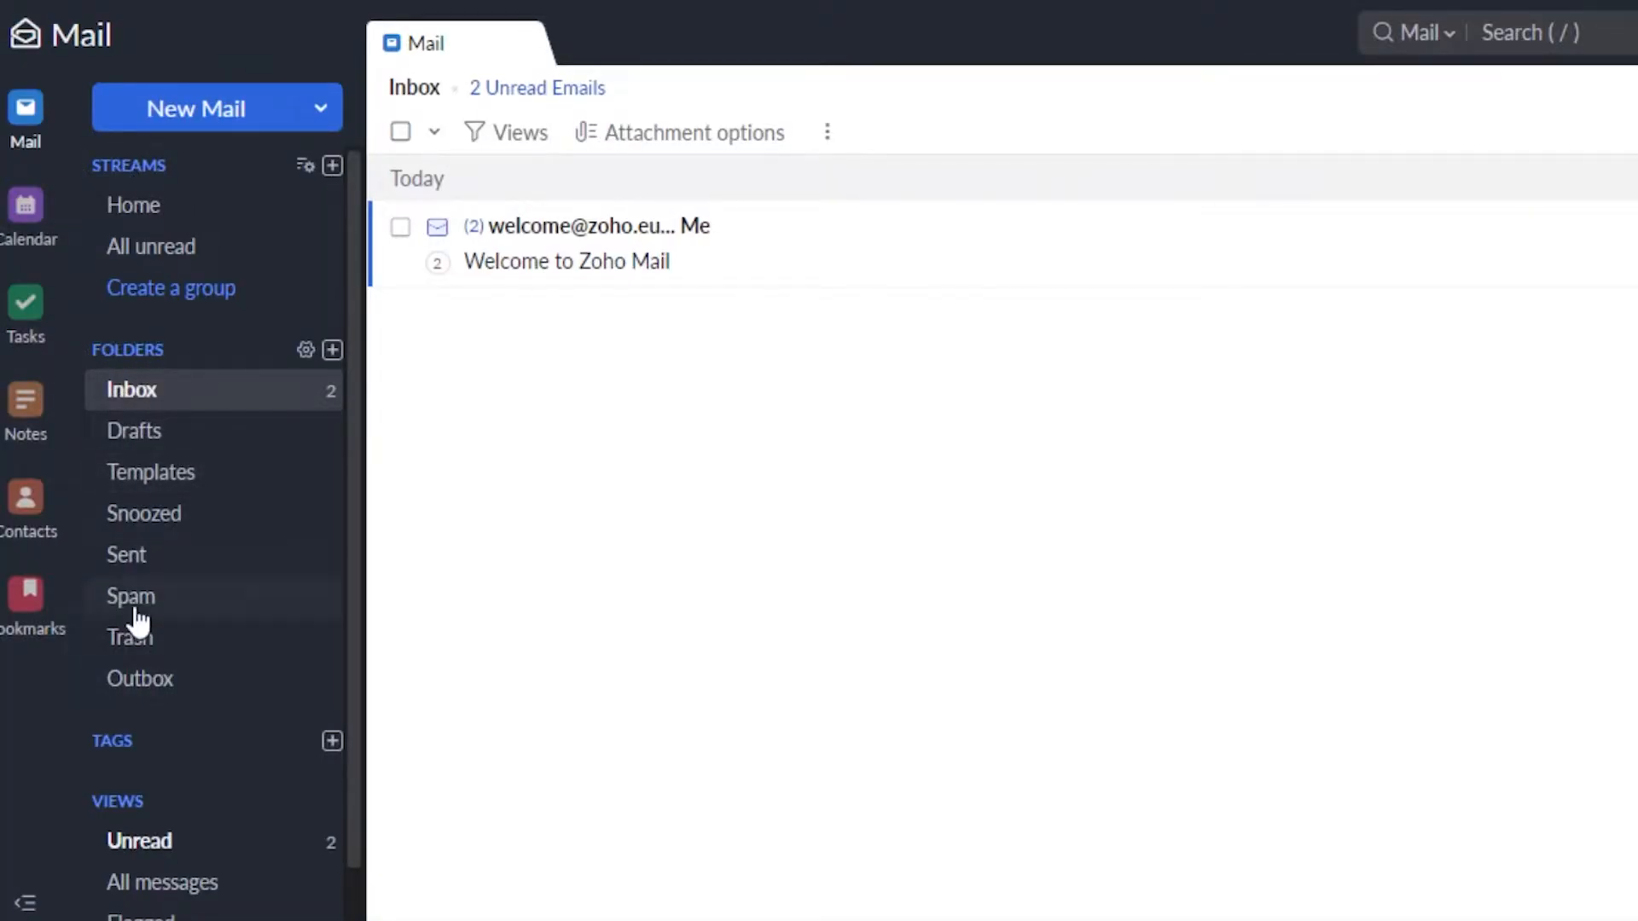
pyautogui.moveTo(350, 597); pyautogui.dragTo(354, 733)
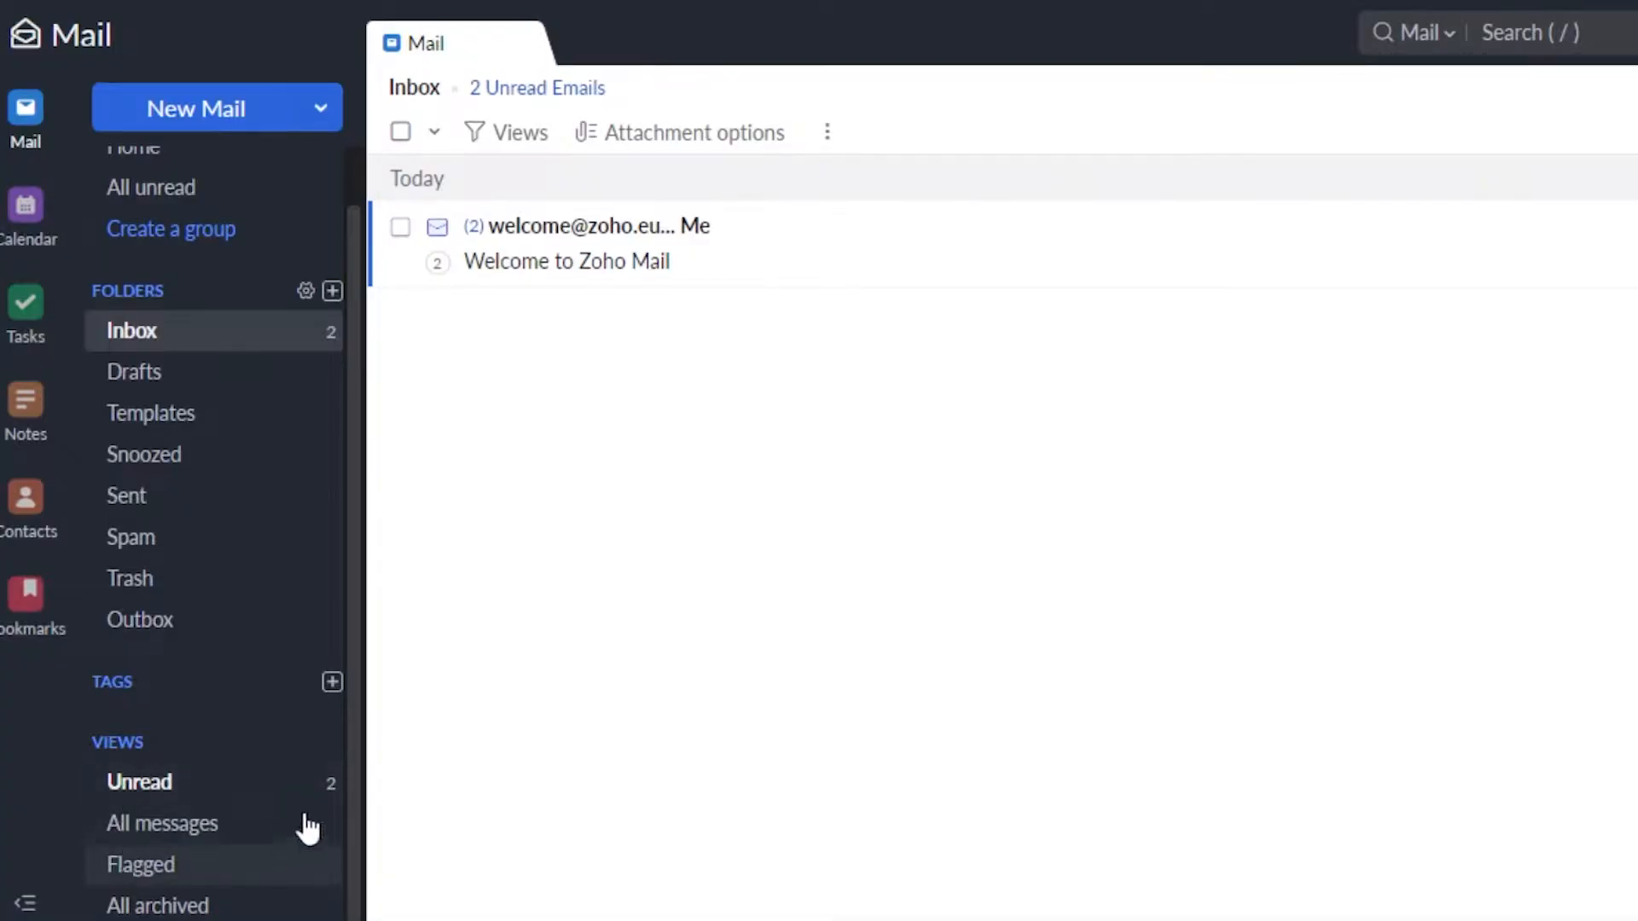
pyautogui.scroll(1, 358, 794)
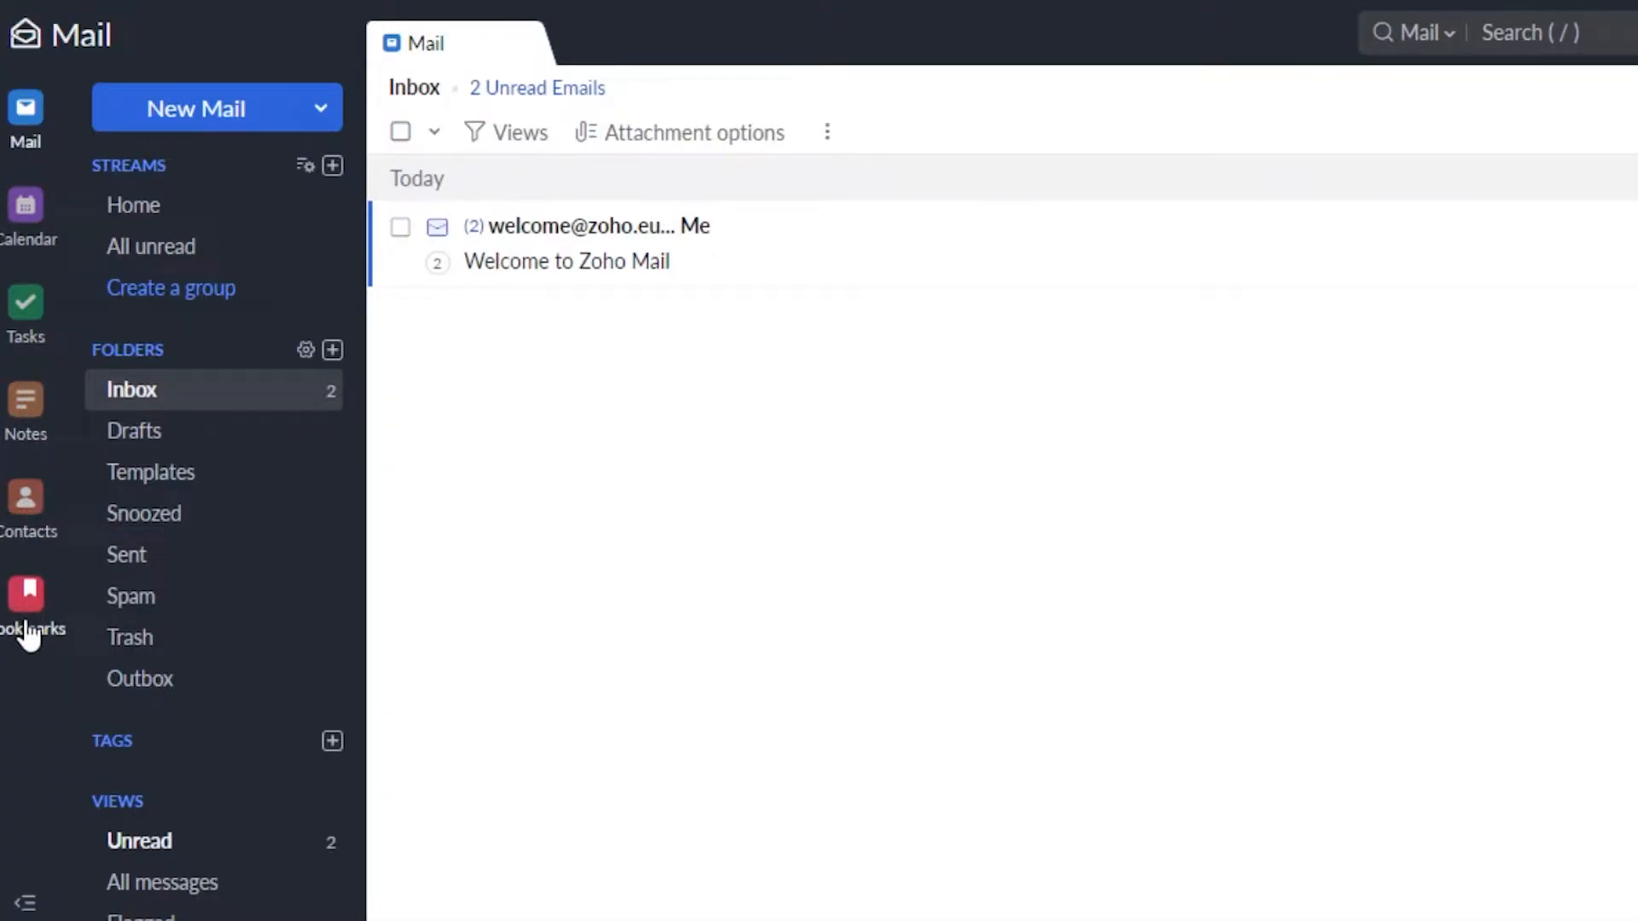
# Add and save a new personal contact with a first name, last name and e-mail address.
pyautogui.click(32, 519)
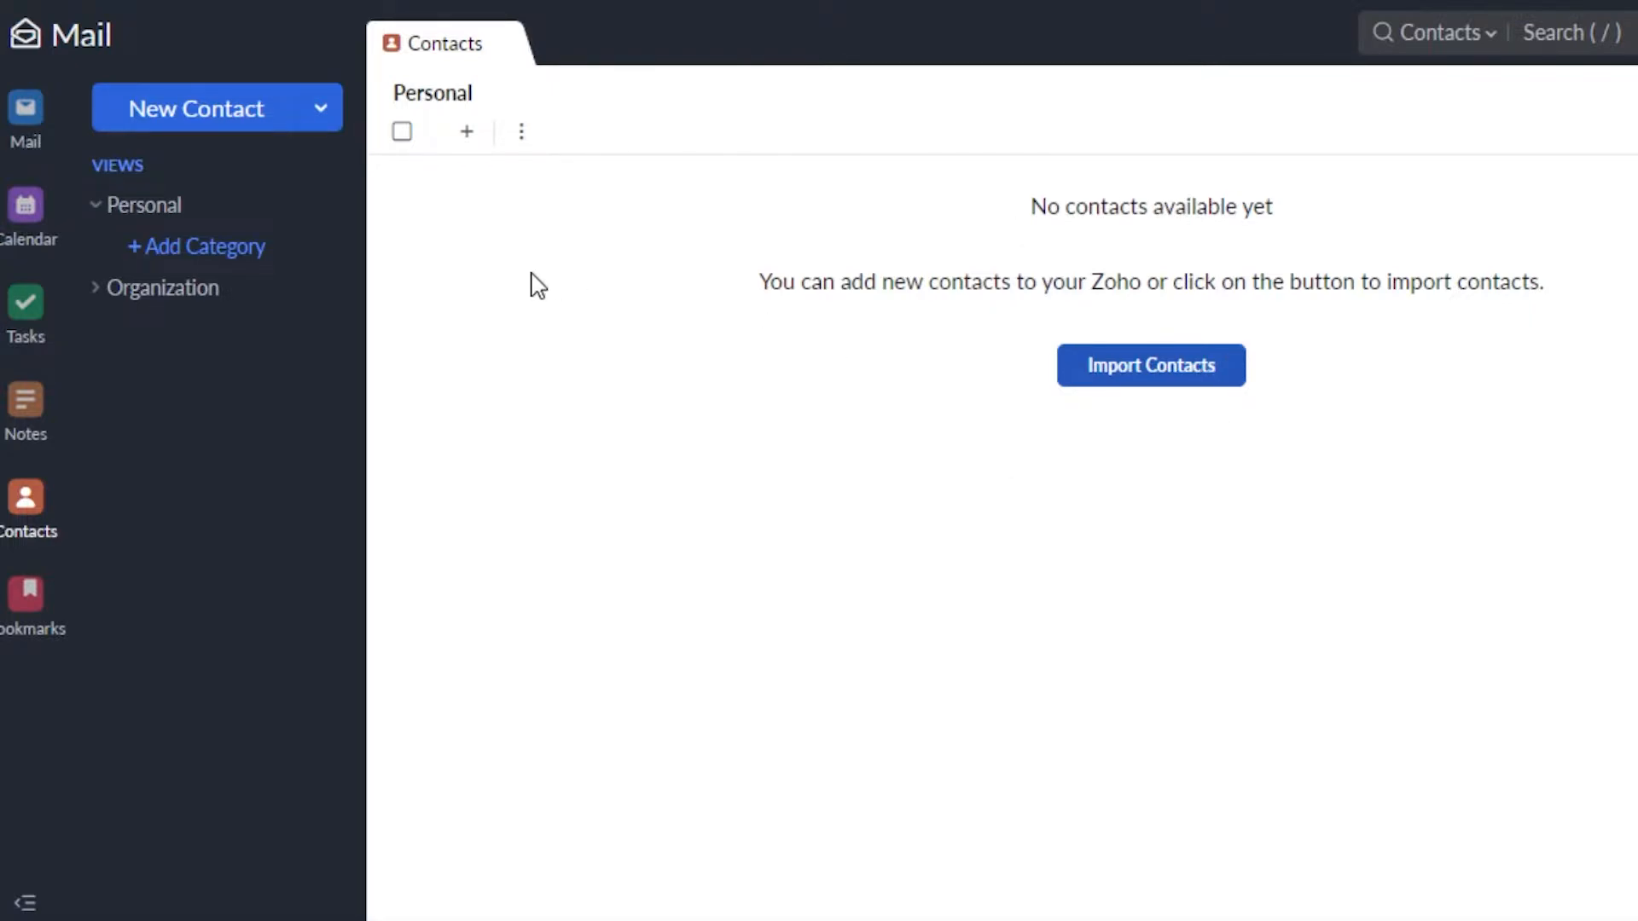
pyautogui.click(249, 115)
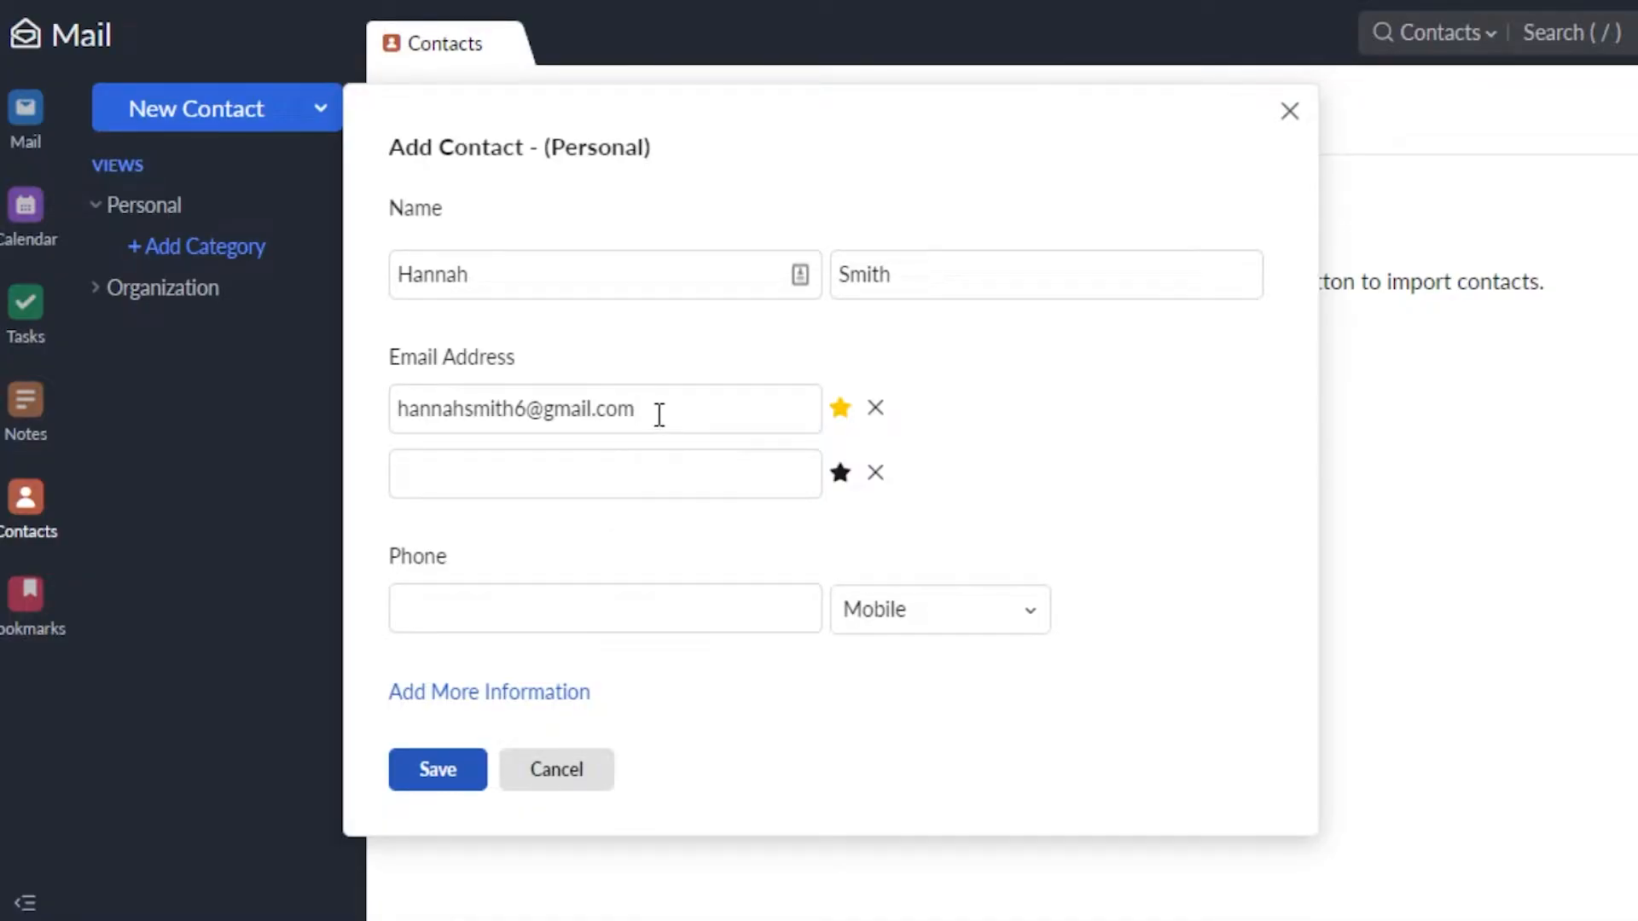
pyautogui.click(470, 767)
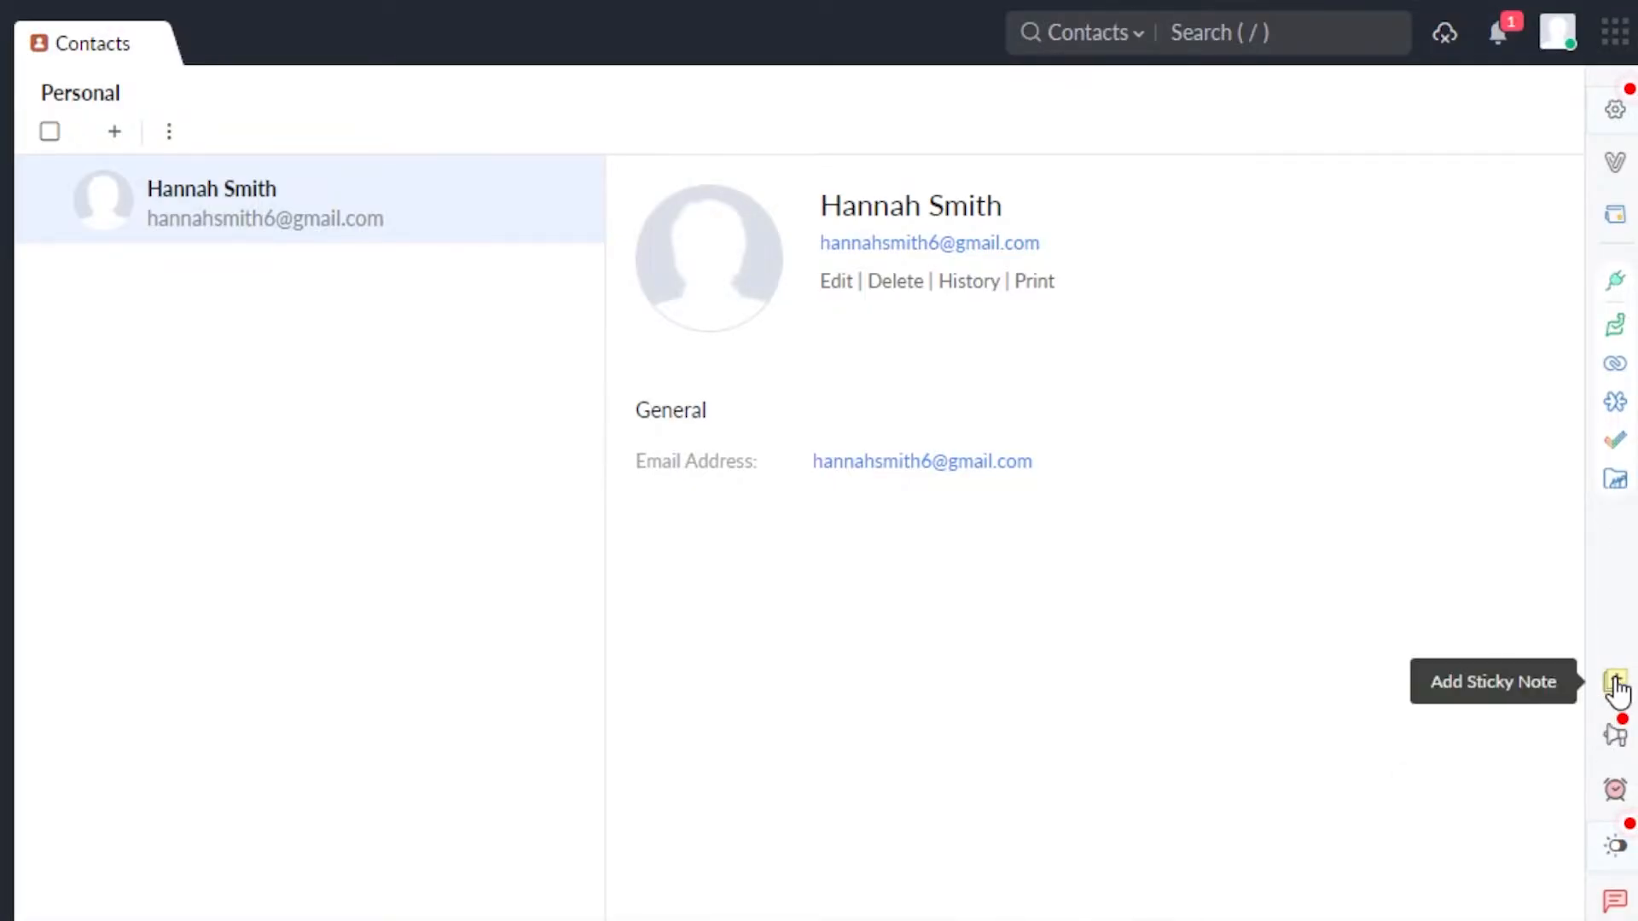
# Try night mode for the mail interface and switch back to light mode.
pyautogui.click(1622, 849)
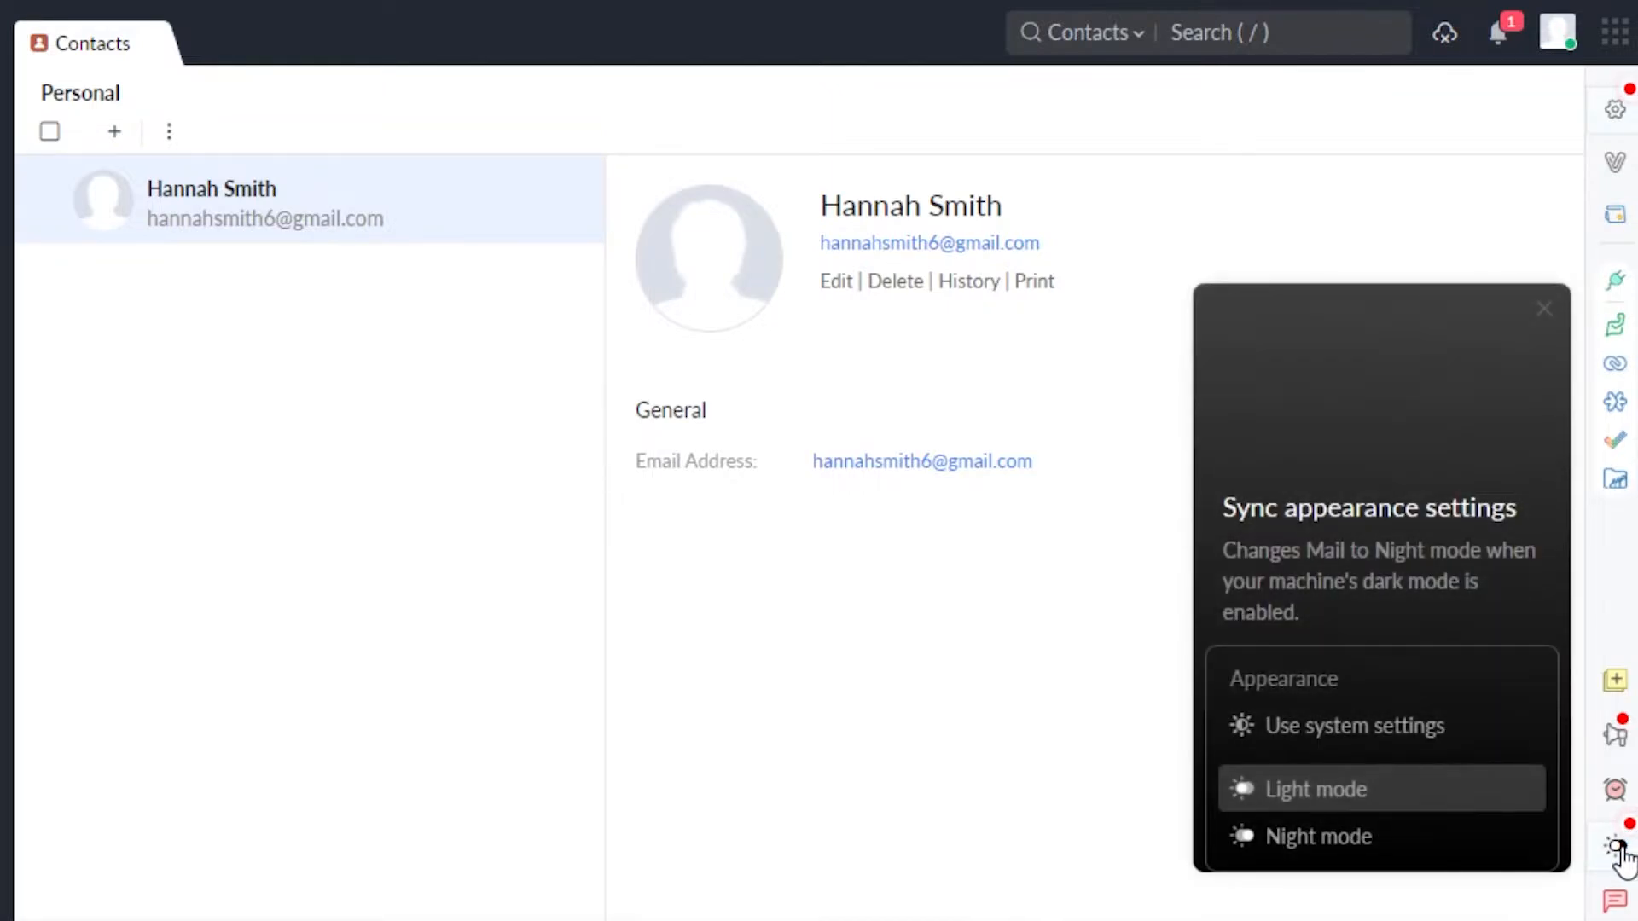
pyautogui.click(1301, 849)
pyautogui.click(1617, 846)
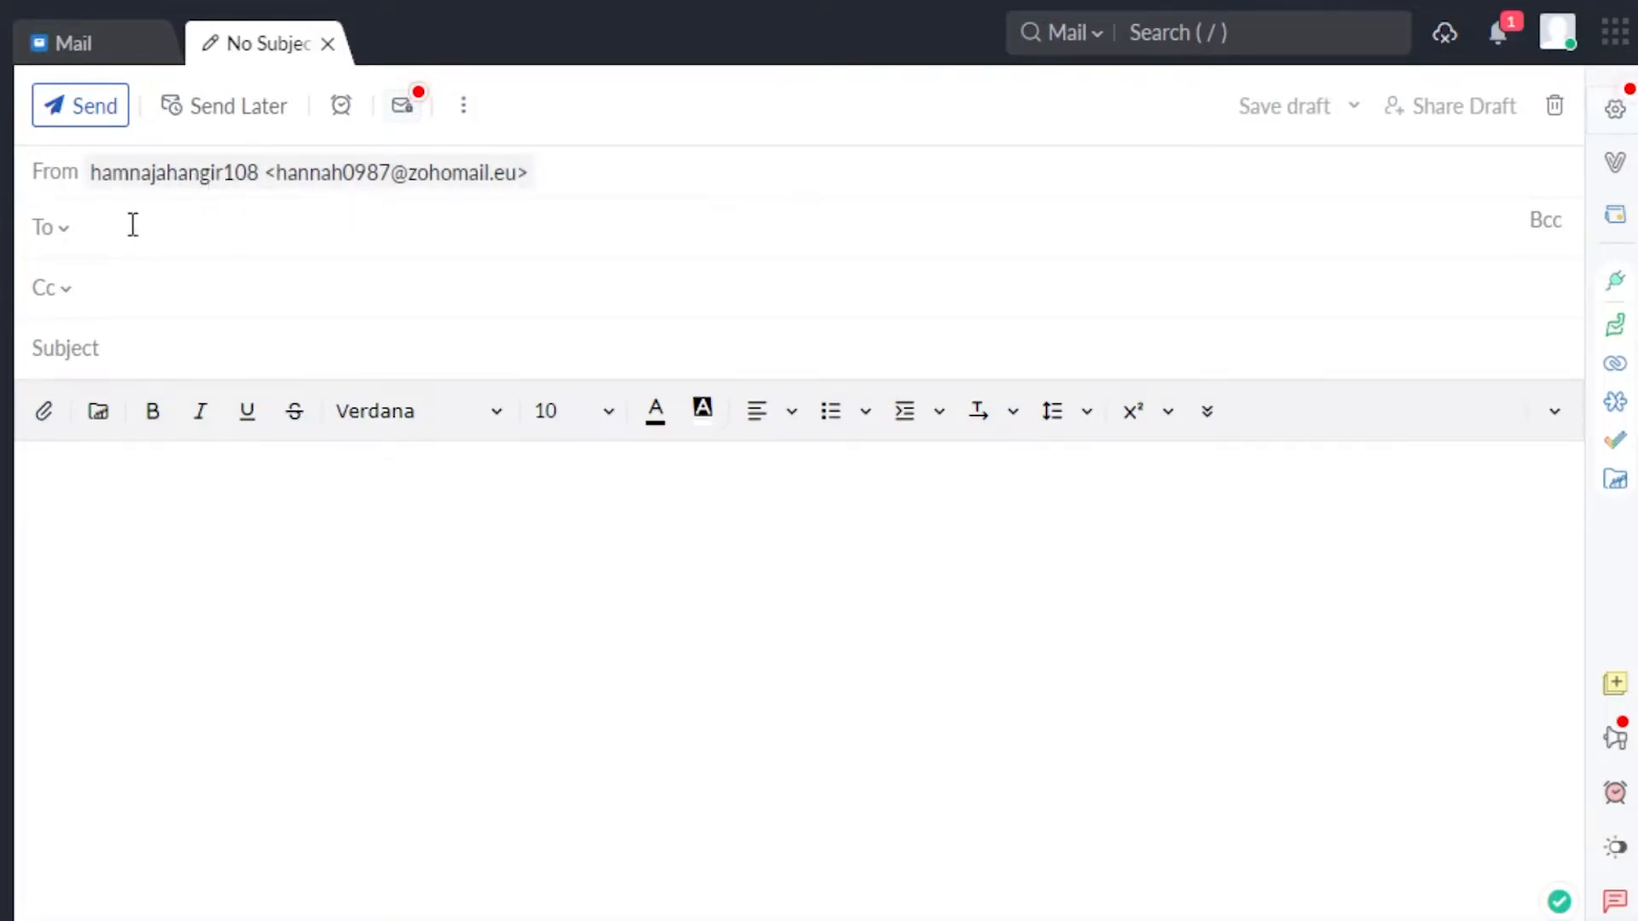
# Search the contacts for "h" and insert the matching contact as the new email's recipient.
pyautogui.click(205, 223)
pyautogui.click(68, 232)
pyautogui.write('h')
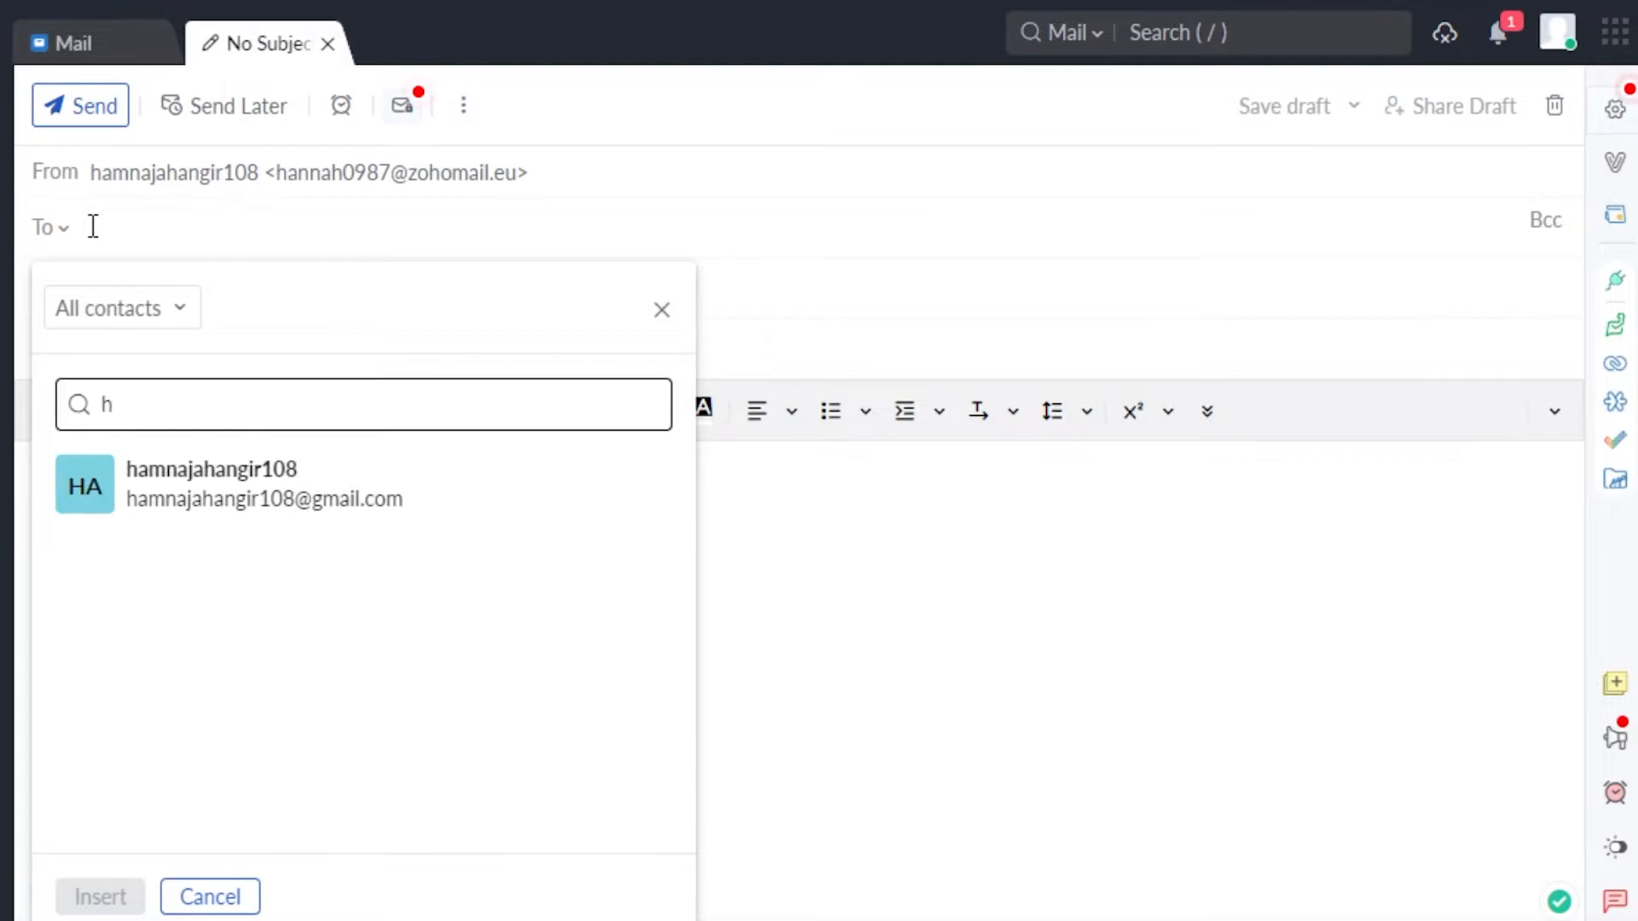
pyautogui.click(179, 504)
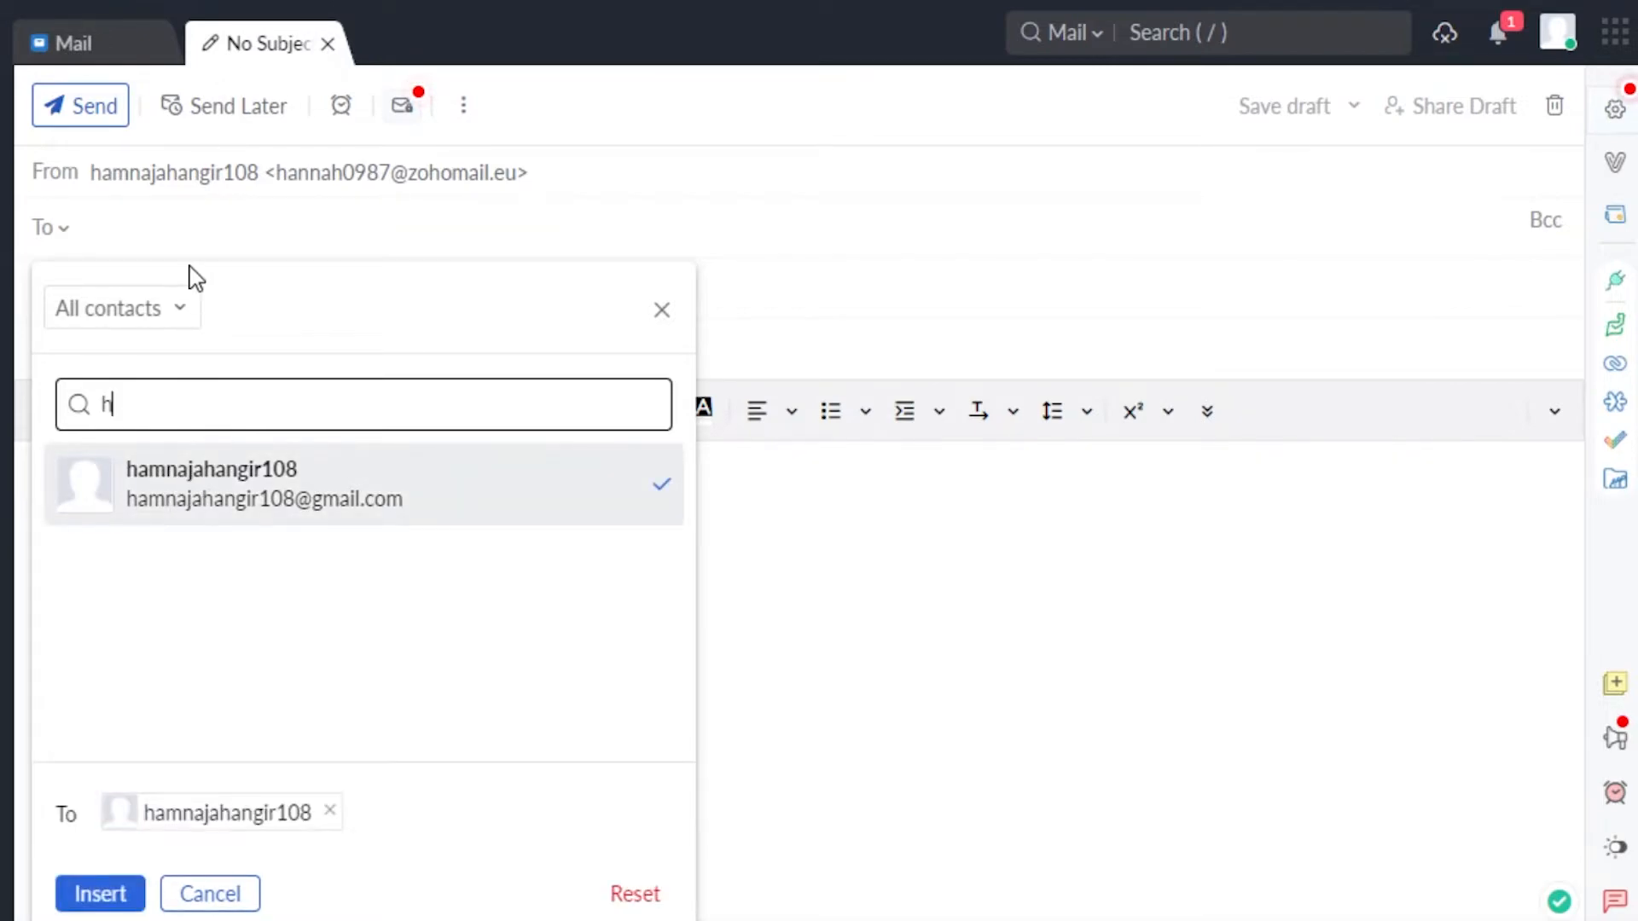
pyautogui.click(101, 893)
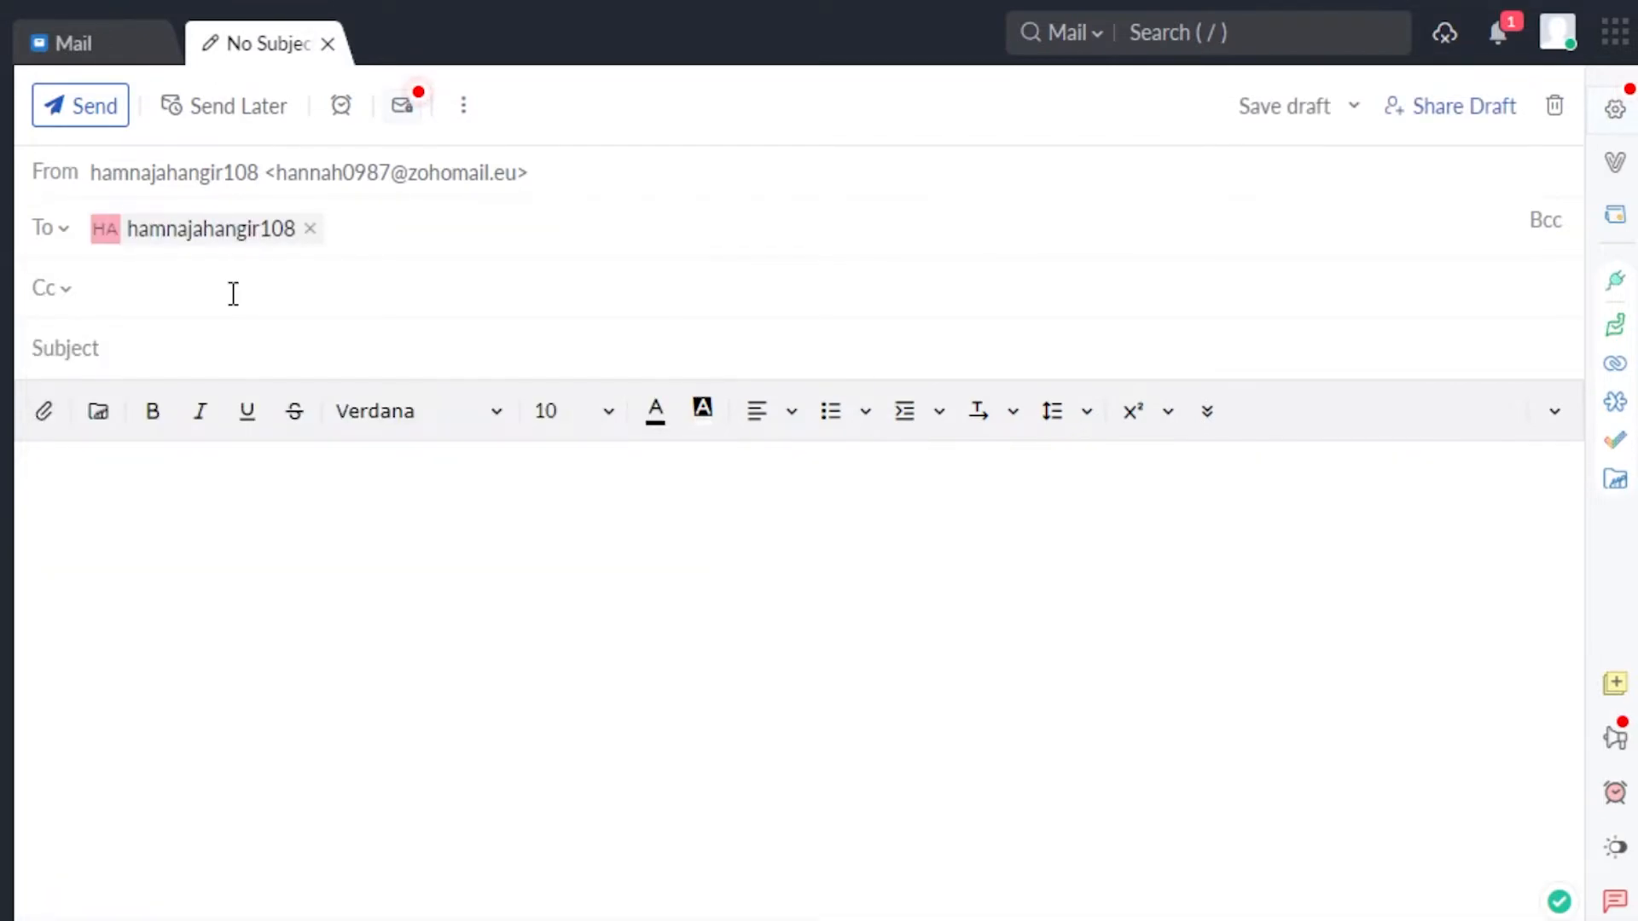
pyautogui.moveTo(139, 248)
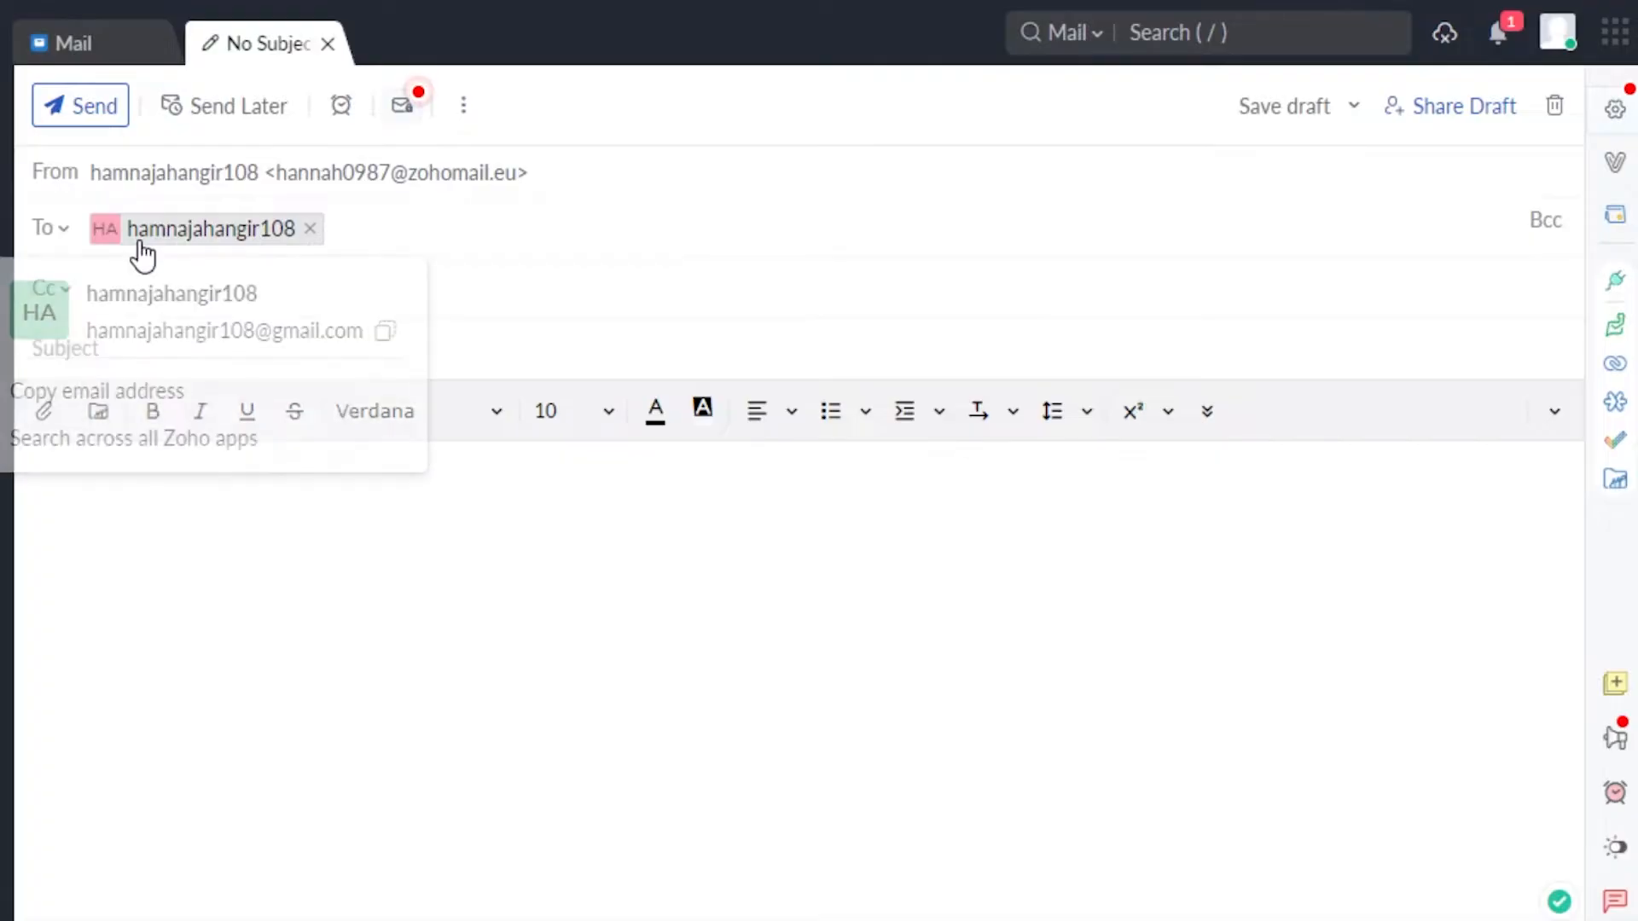
pyautogui.click(521, 297)
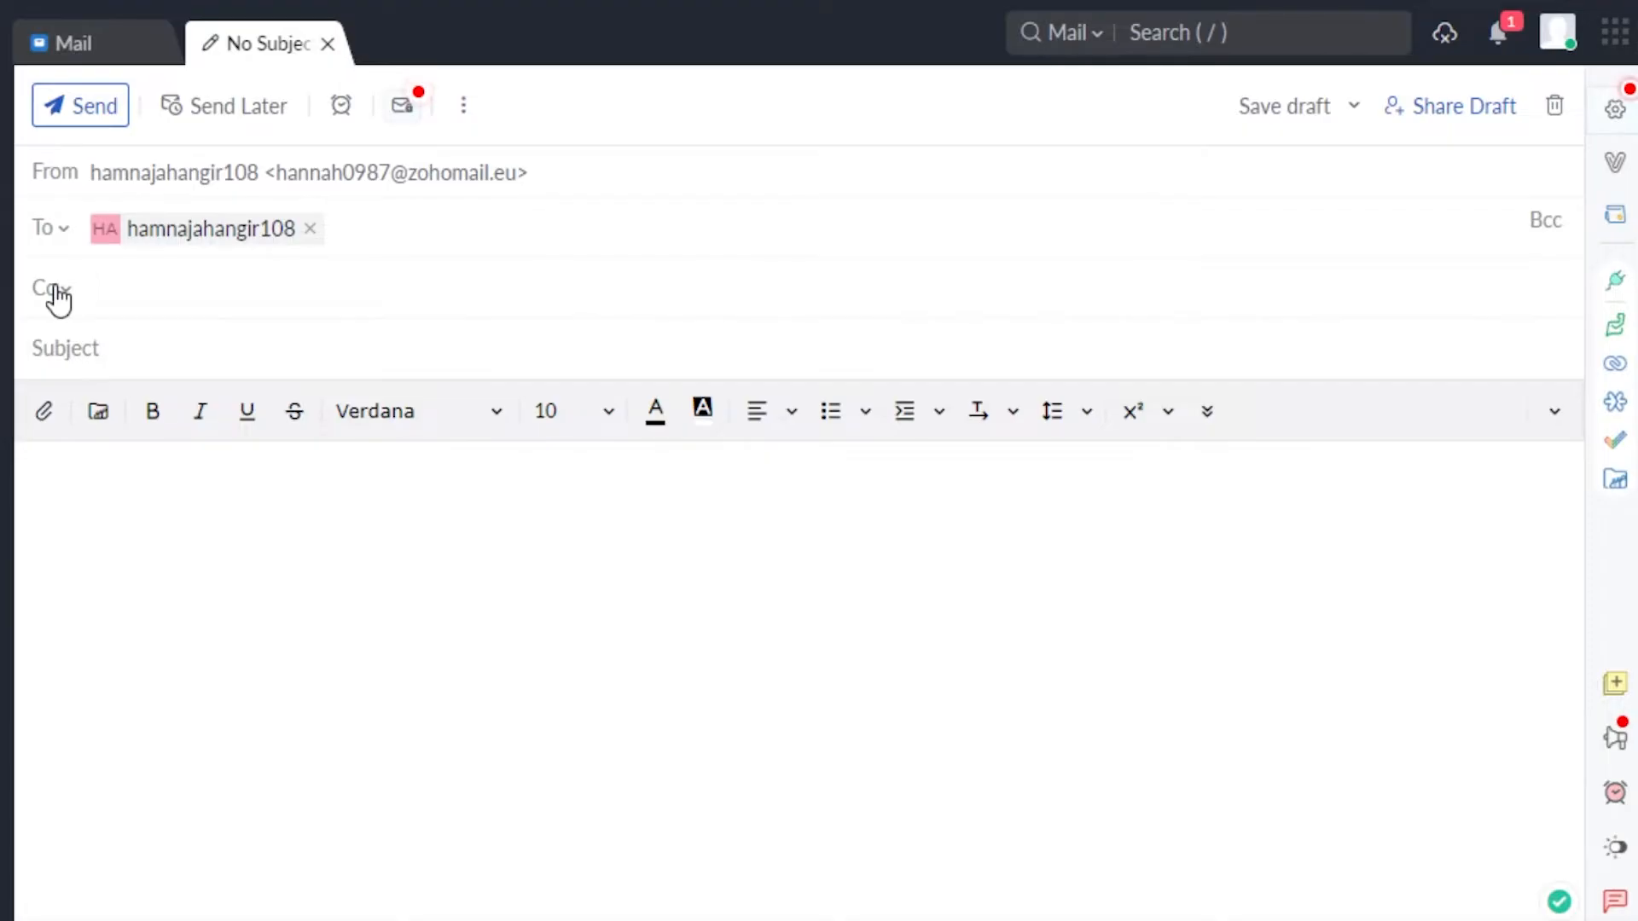
# Set the email's subject to "test email" and place the cursor in the message body.
pyautogui.click(136, 355)
pyautogui.write('test email')
pyautogui.click(237, 516)
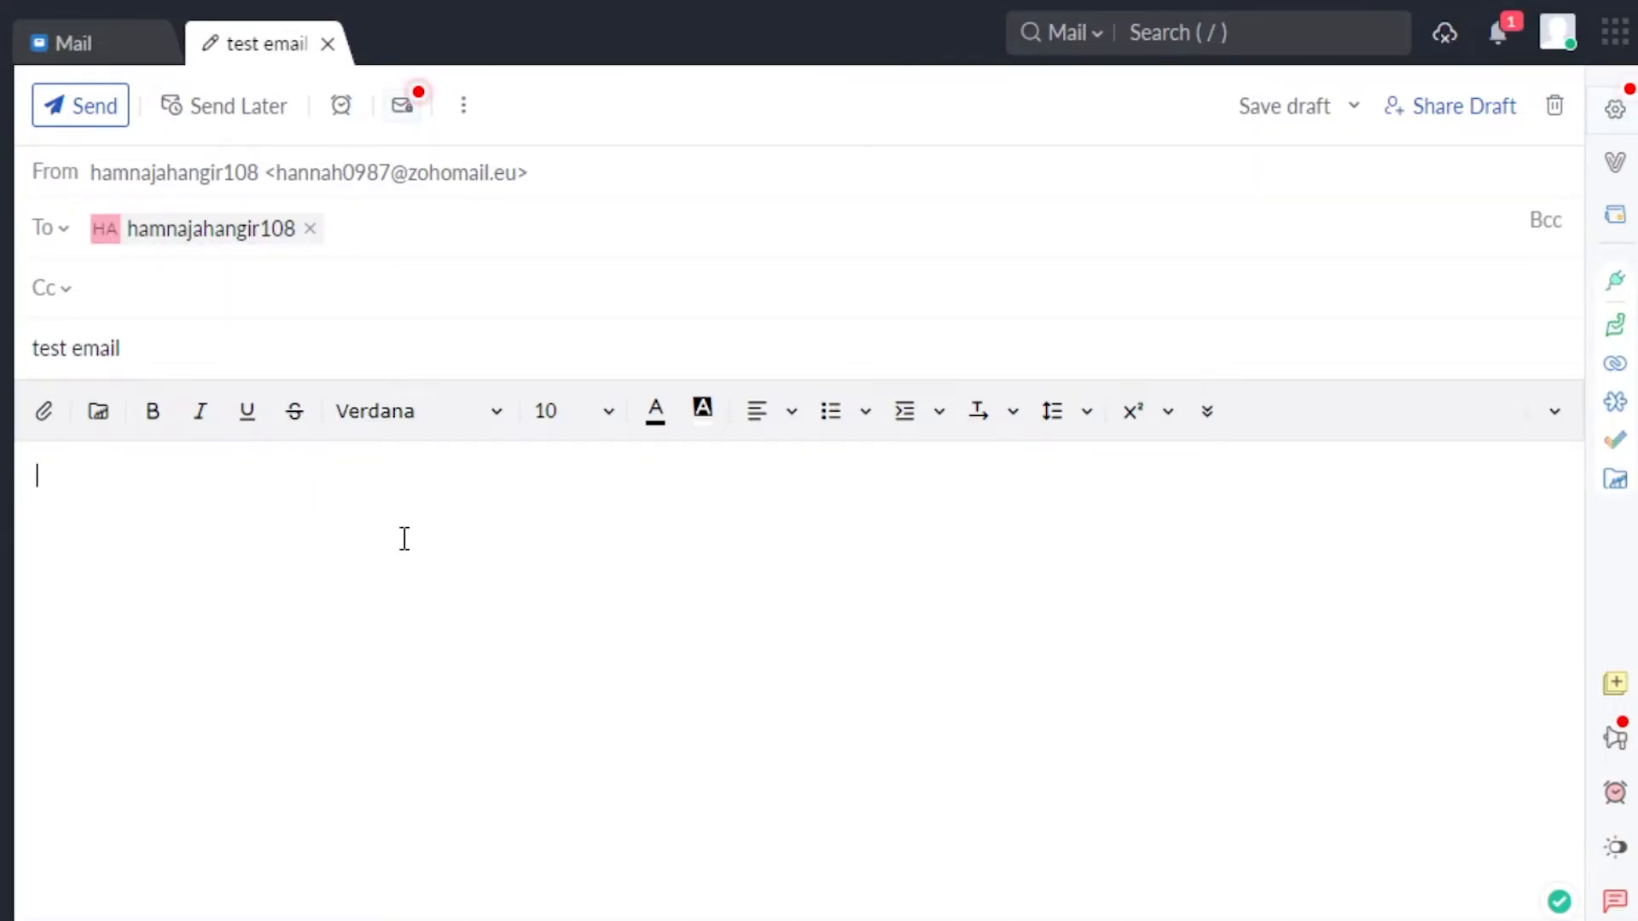
pyautogui.write('vbvghfh nb nb')
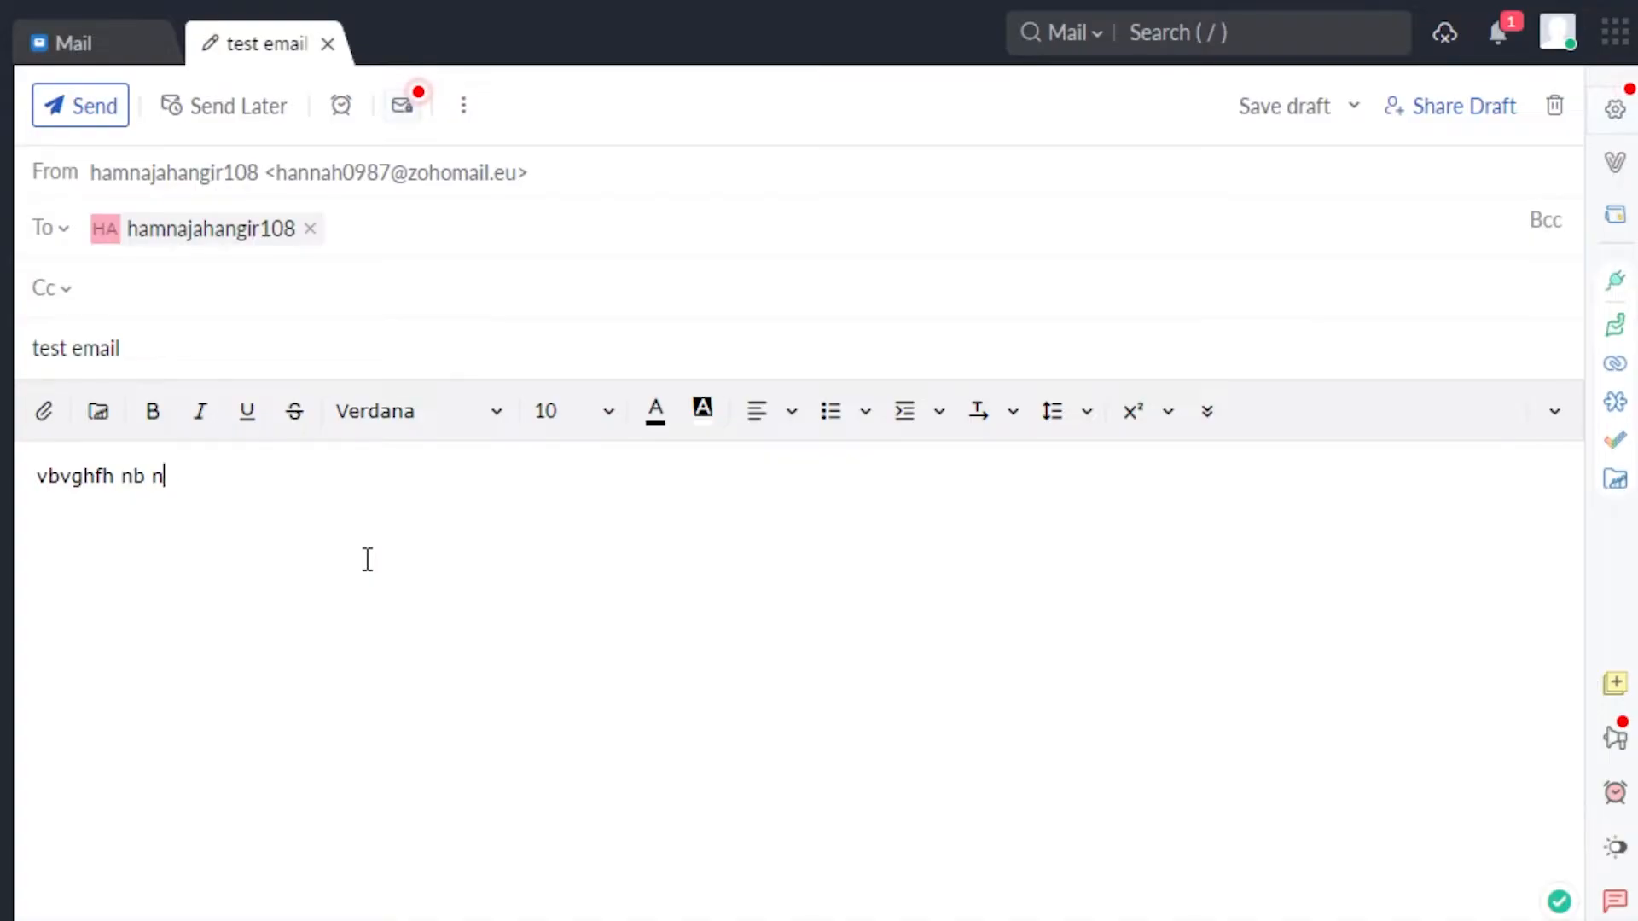
pyautogui.press('BackSpace')
pyautogui.press('BackSpace')
pyautogui.press('BackSpace')
pyautogui.press('BackSpace')
pyautogui.press('BackSpace')
pyautogui.press('BackSpace')
pyautogui.press('BackSpace')
pyautogui.press('BackSpace')
pyautogui.press('BackSpace')
pyautogui.press('BackSpace')
pyautogui.press('BackSpace')
pyautogui.press('BackSpace')
pyautogui.press('BackSpace')
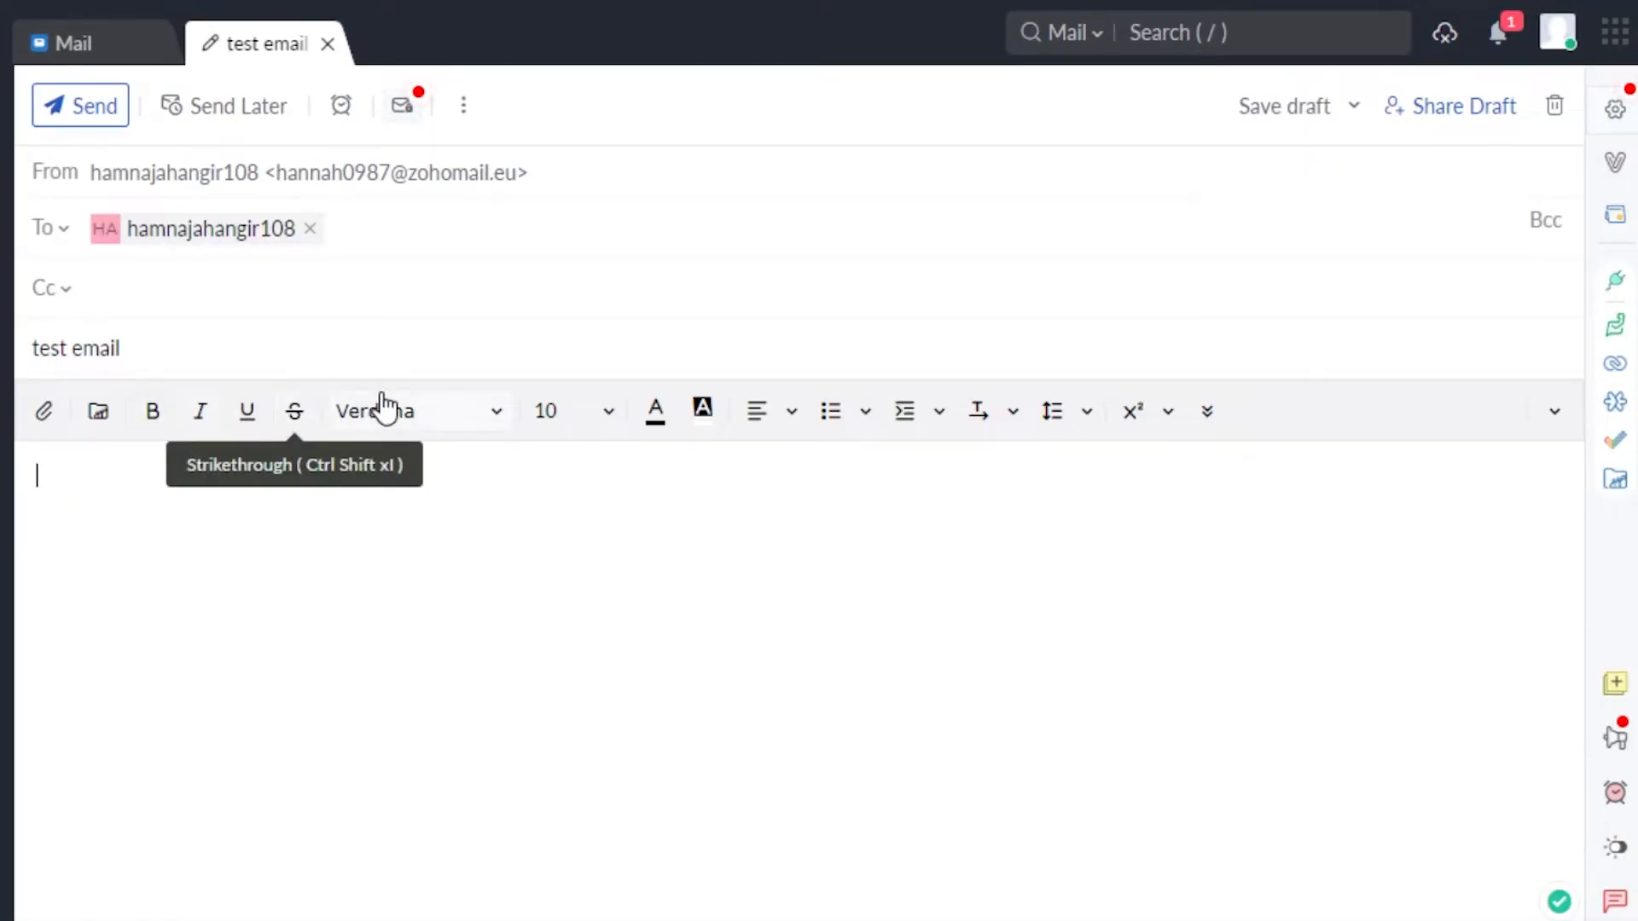
# Write the message "Good Evening", "this is a test email for Zoho Mail", "regards," and the sender's first name on separate lines.
pyautogui.click(469, 427)
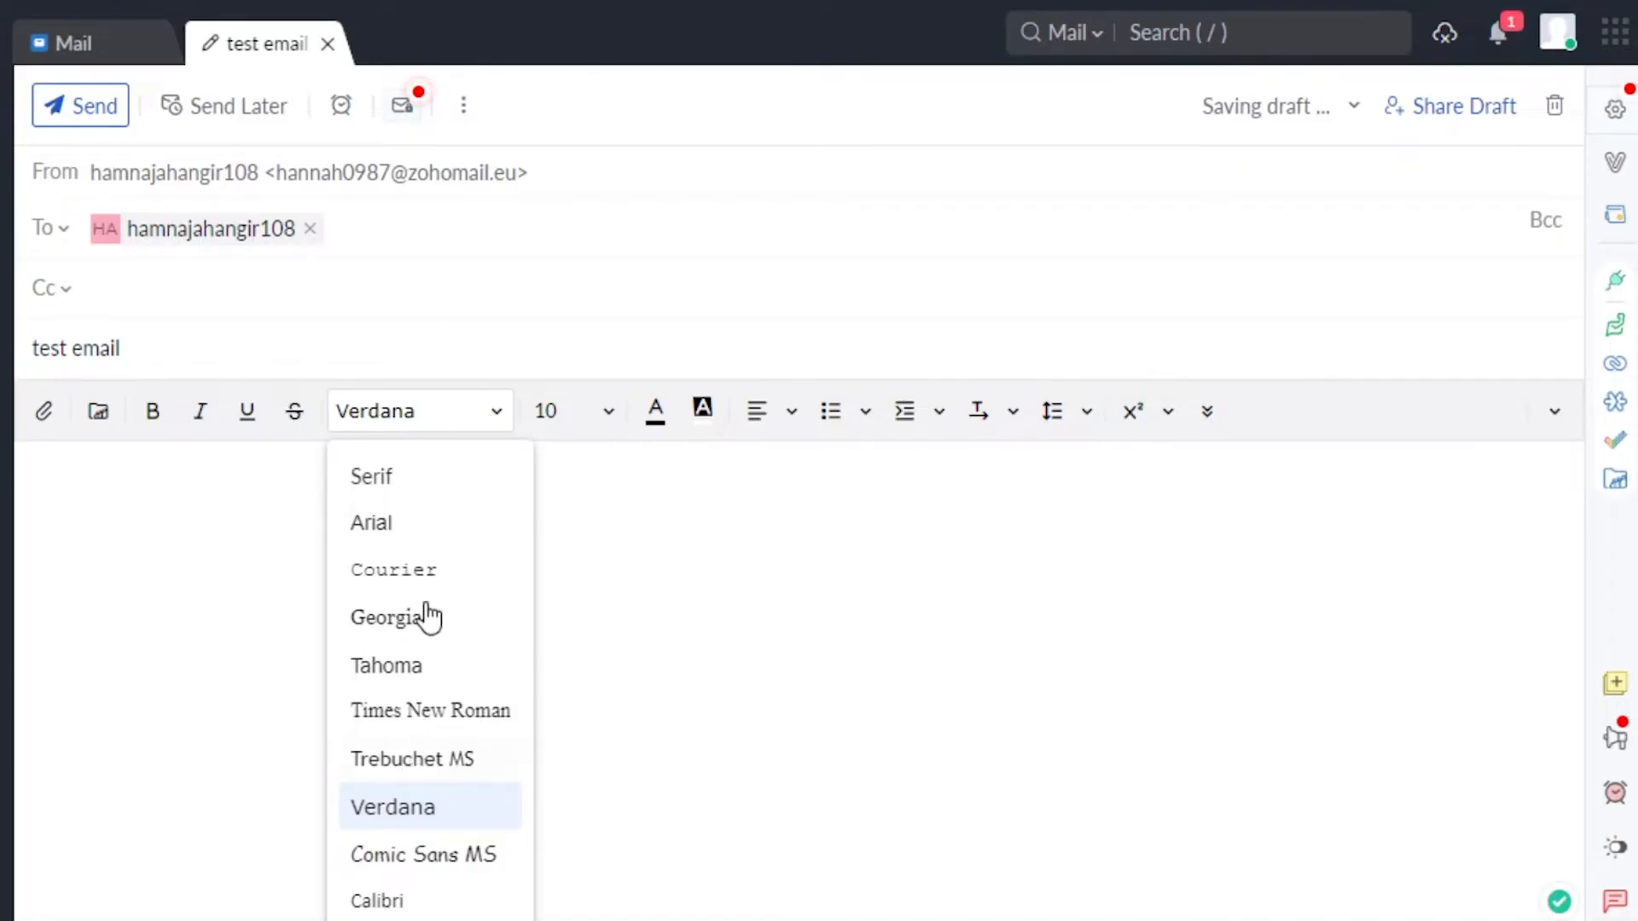
pyautogui.click(572, 580)
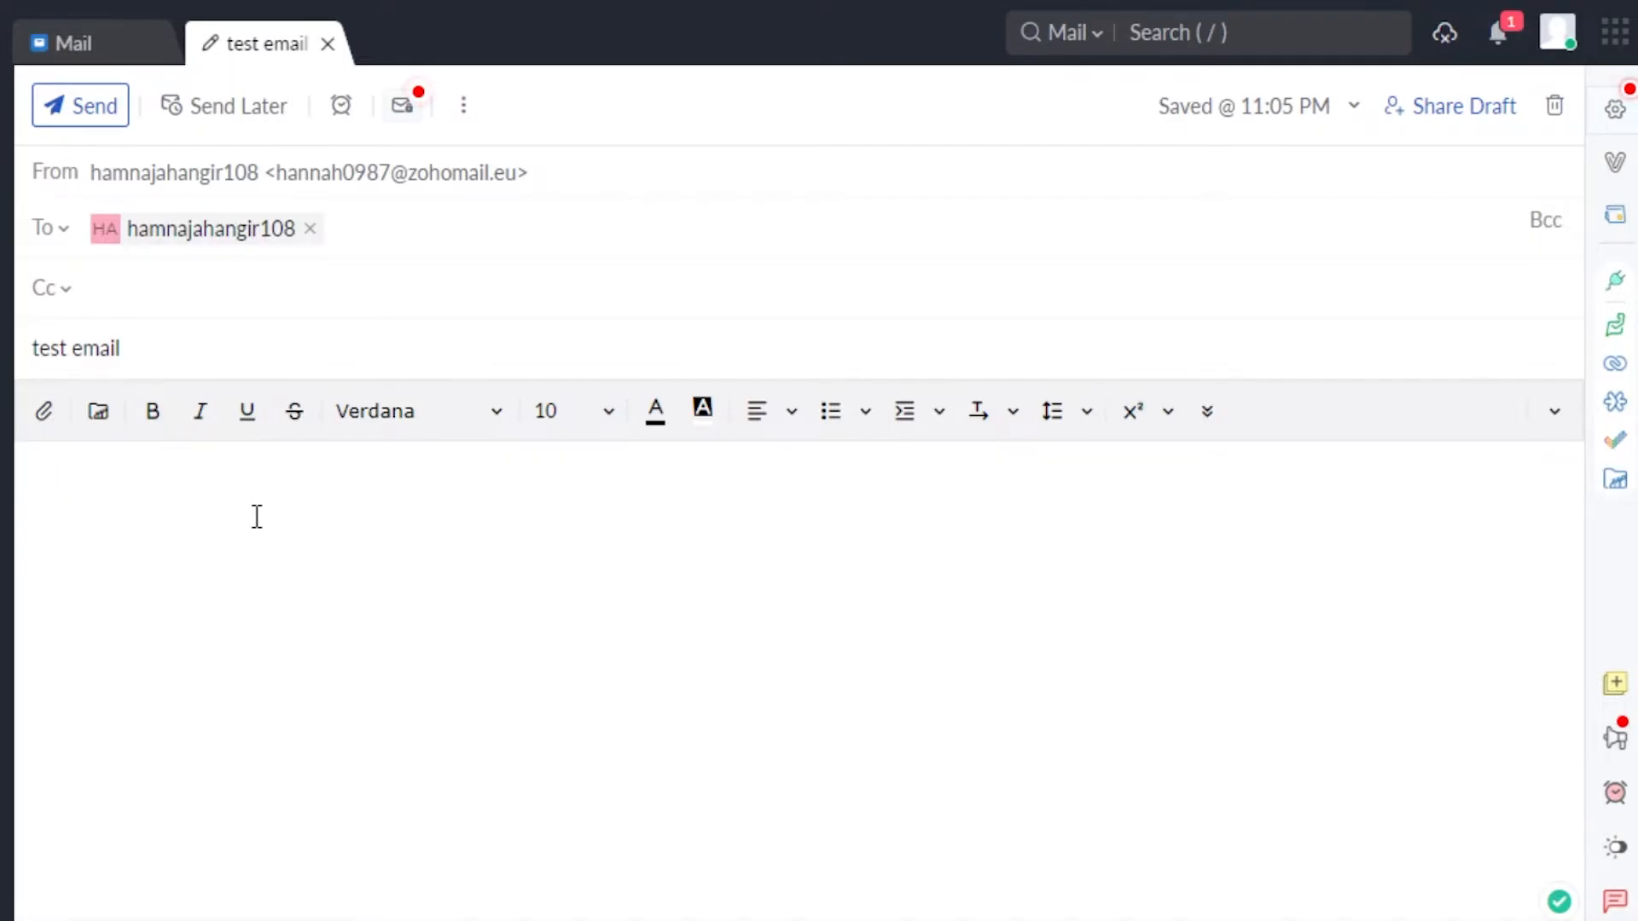
pyautogui.write('Good Evening this is a test email for Zoho Mail regards, Hannah')
# Choose the Georgia font and a font size of 14 for the email text.
pyautogui.click(432, 424)
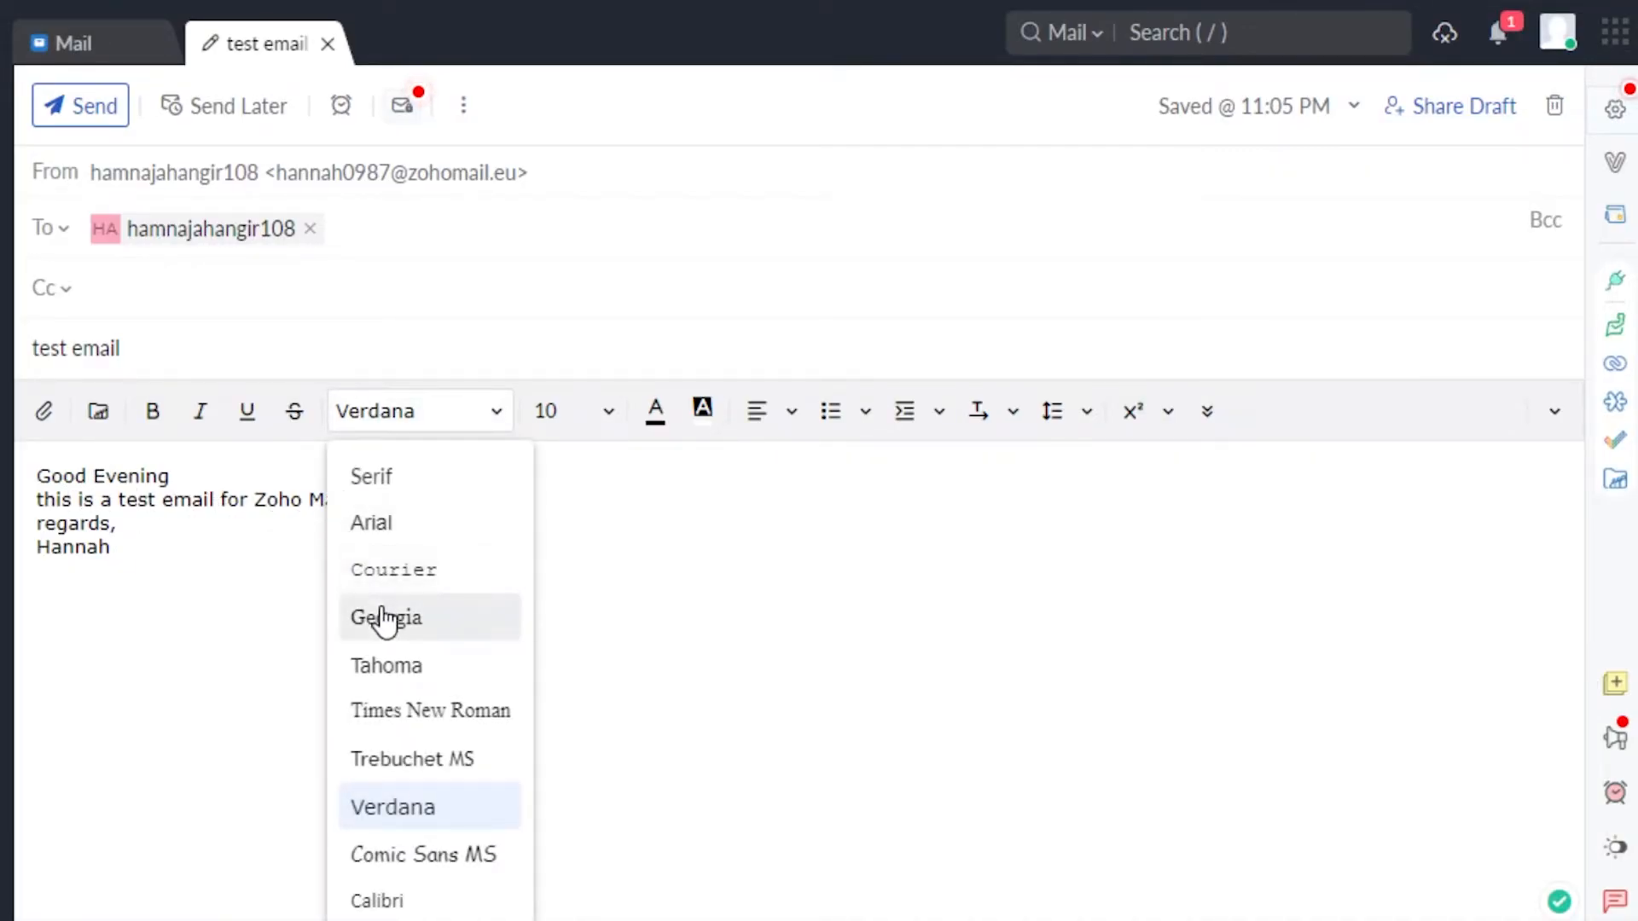
pyautogui.click(386, 617)
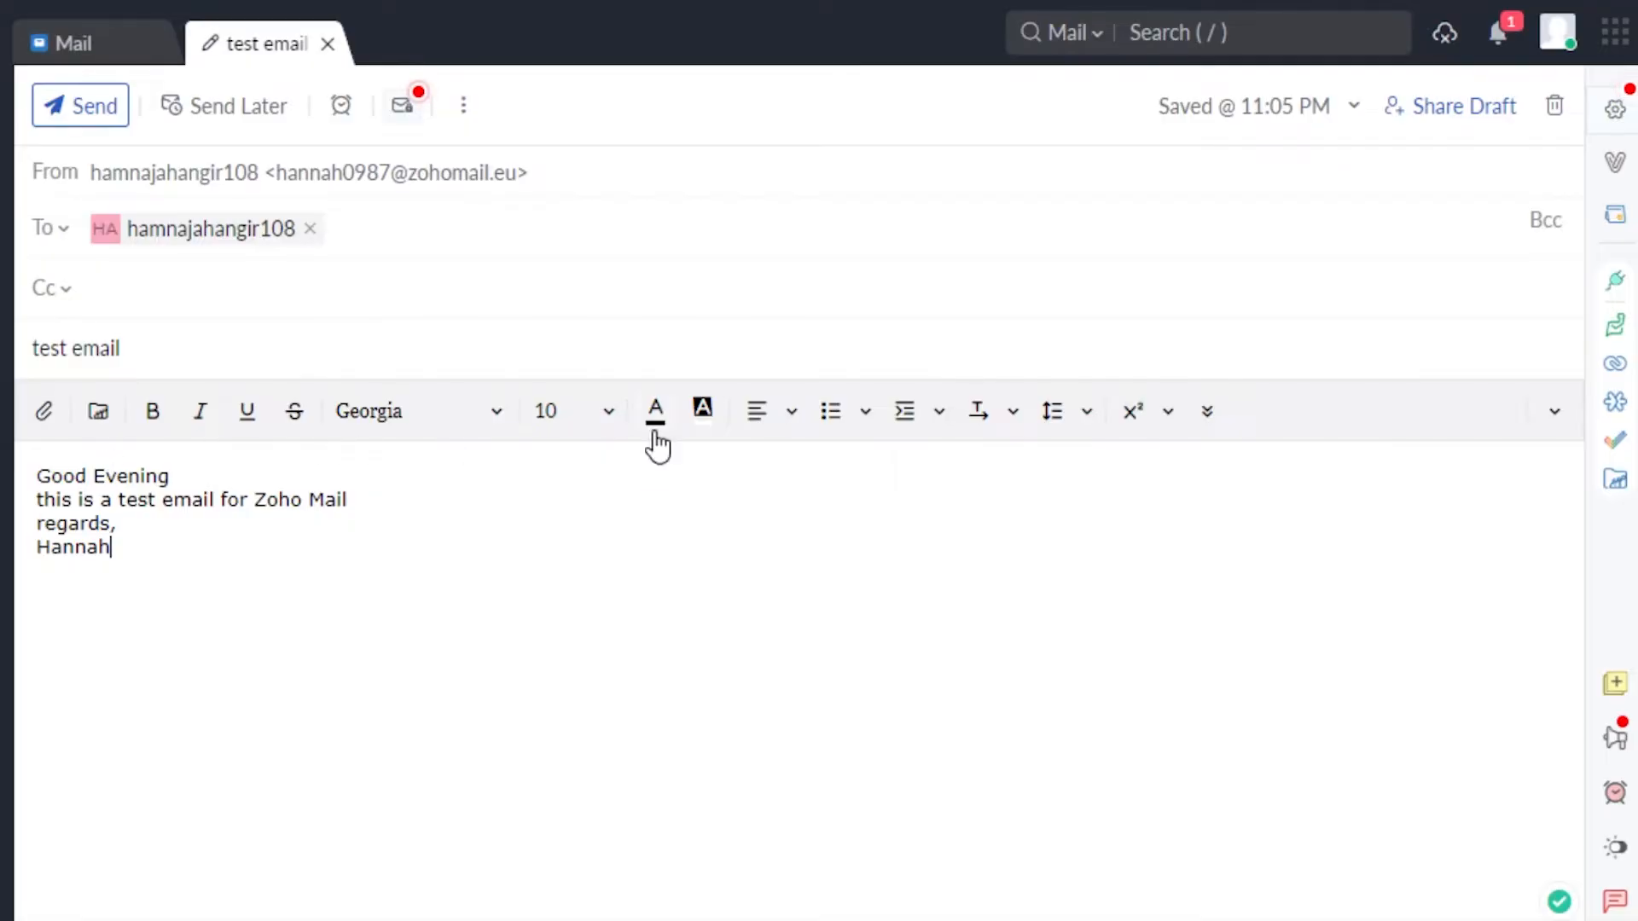
pyautogui.click(585, 409)
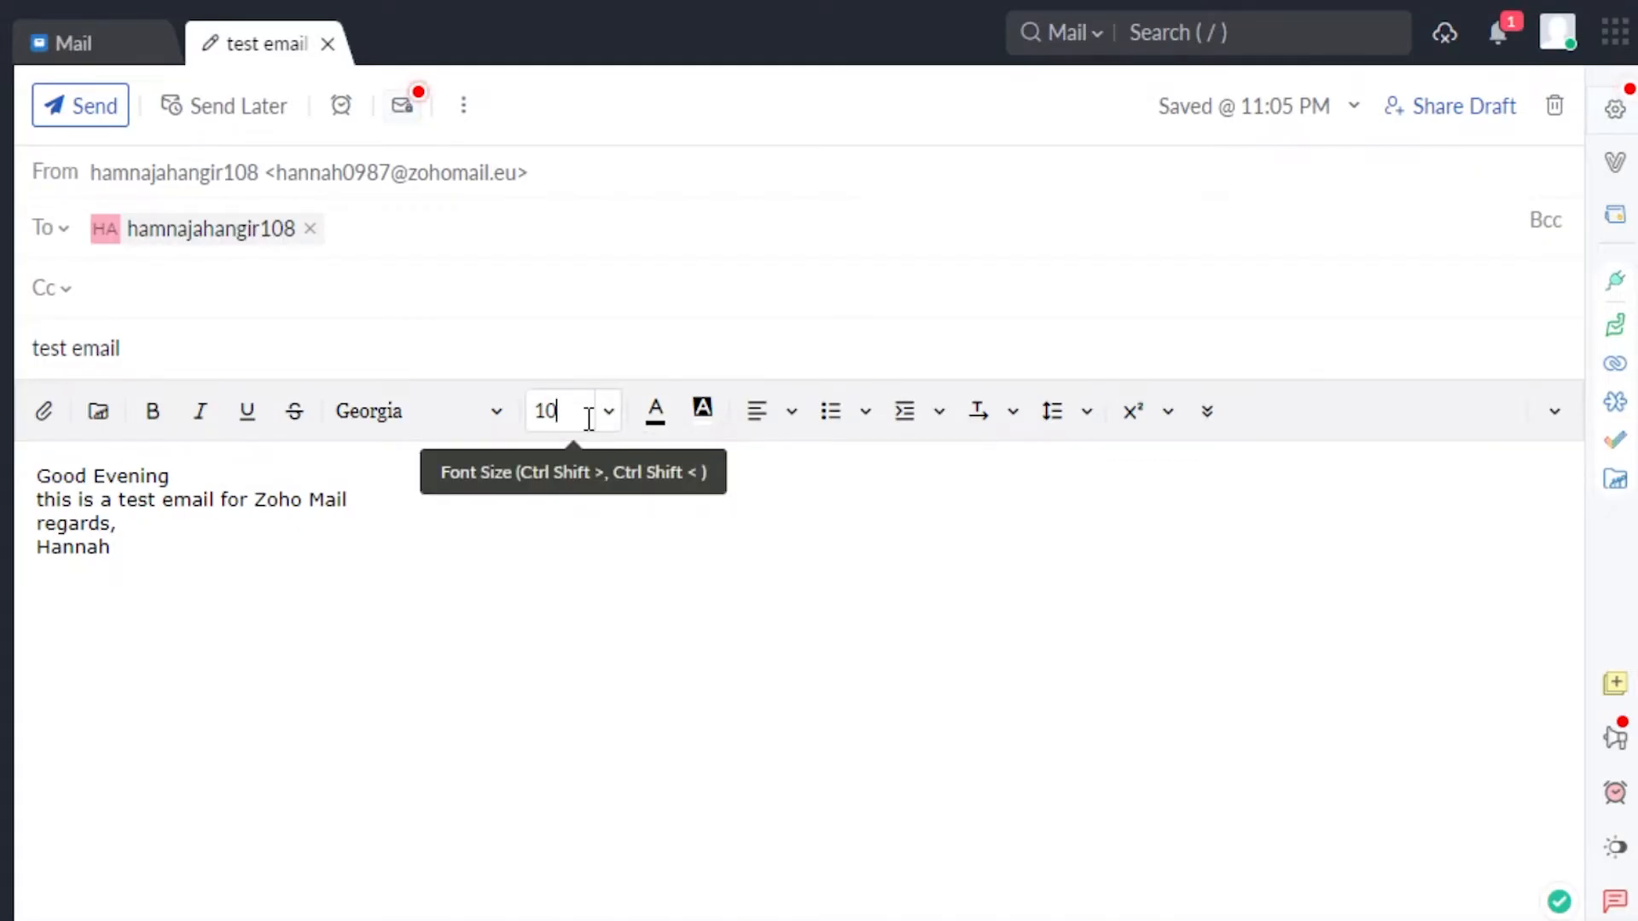
pyautogui.press('BackSpace')
pyautogui.write('4')
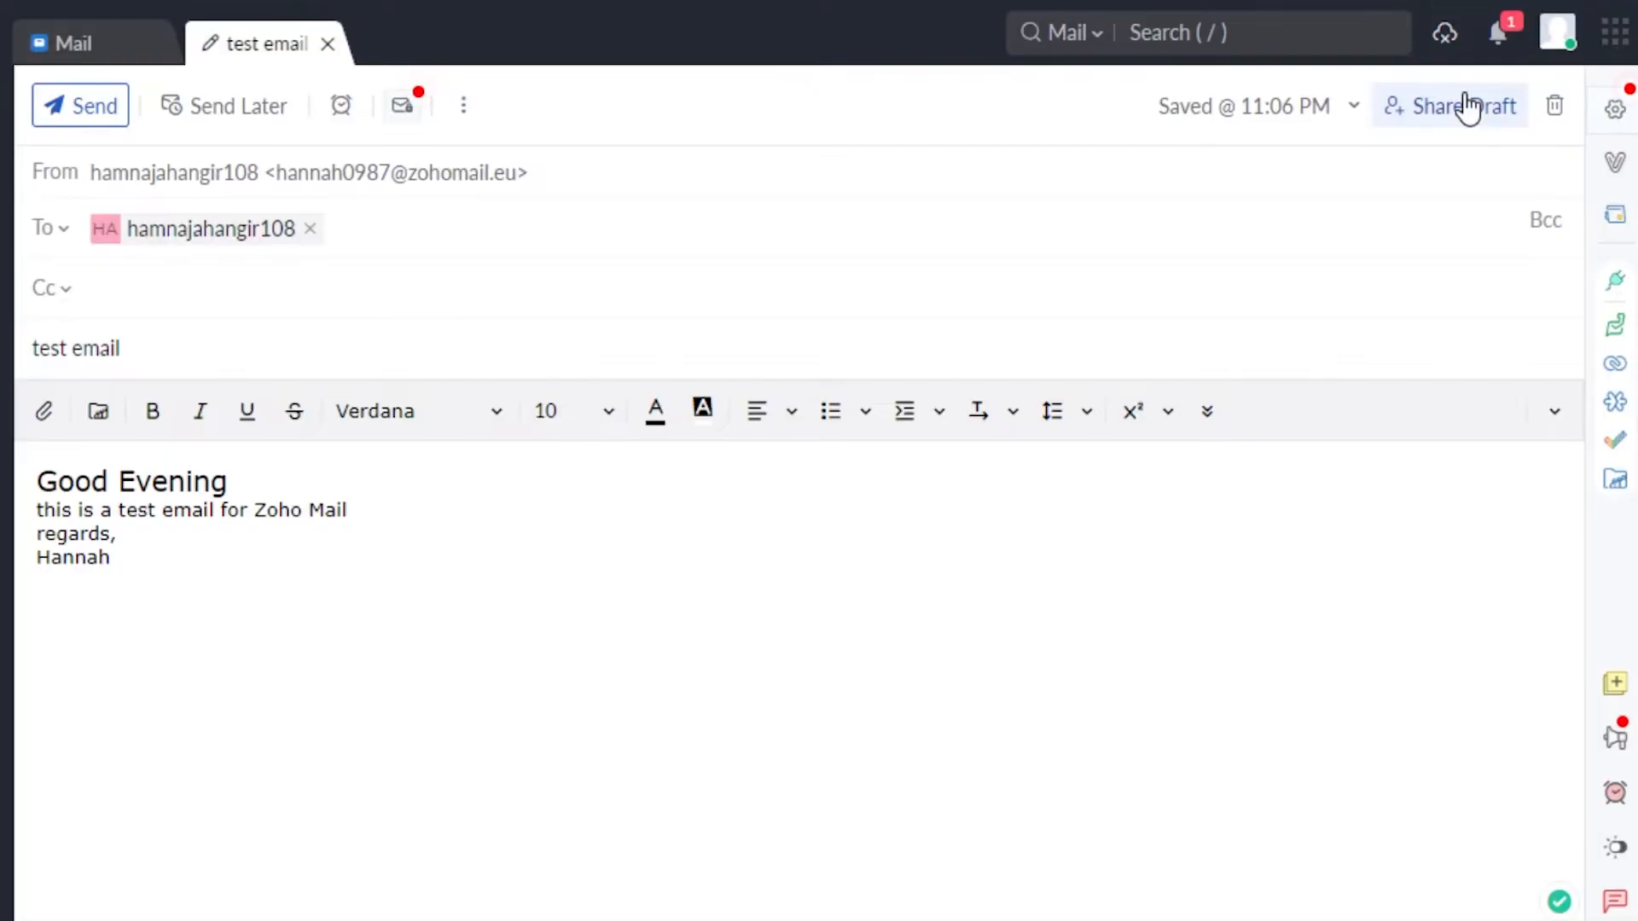
# View the draft's sharing options, close them without sharing, and look through the mailbox folders.
pyautogui.click(1467, 107)
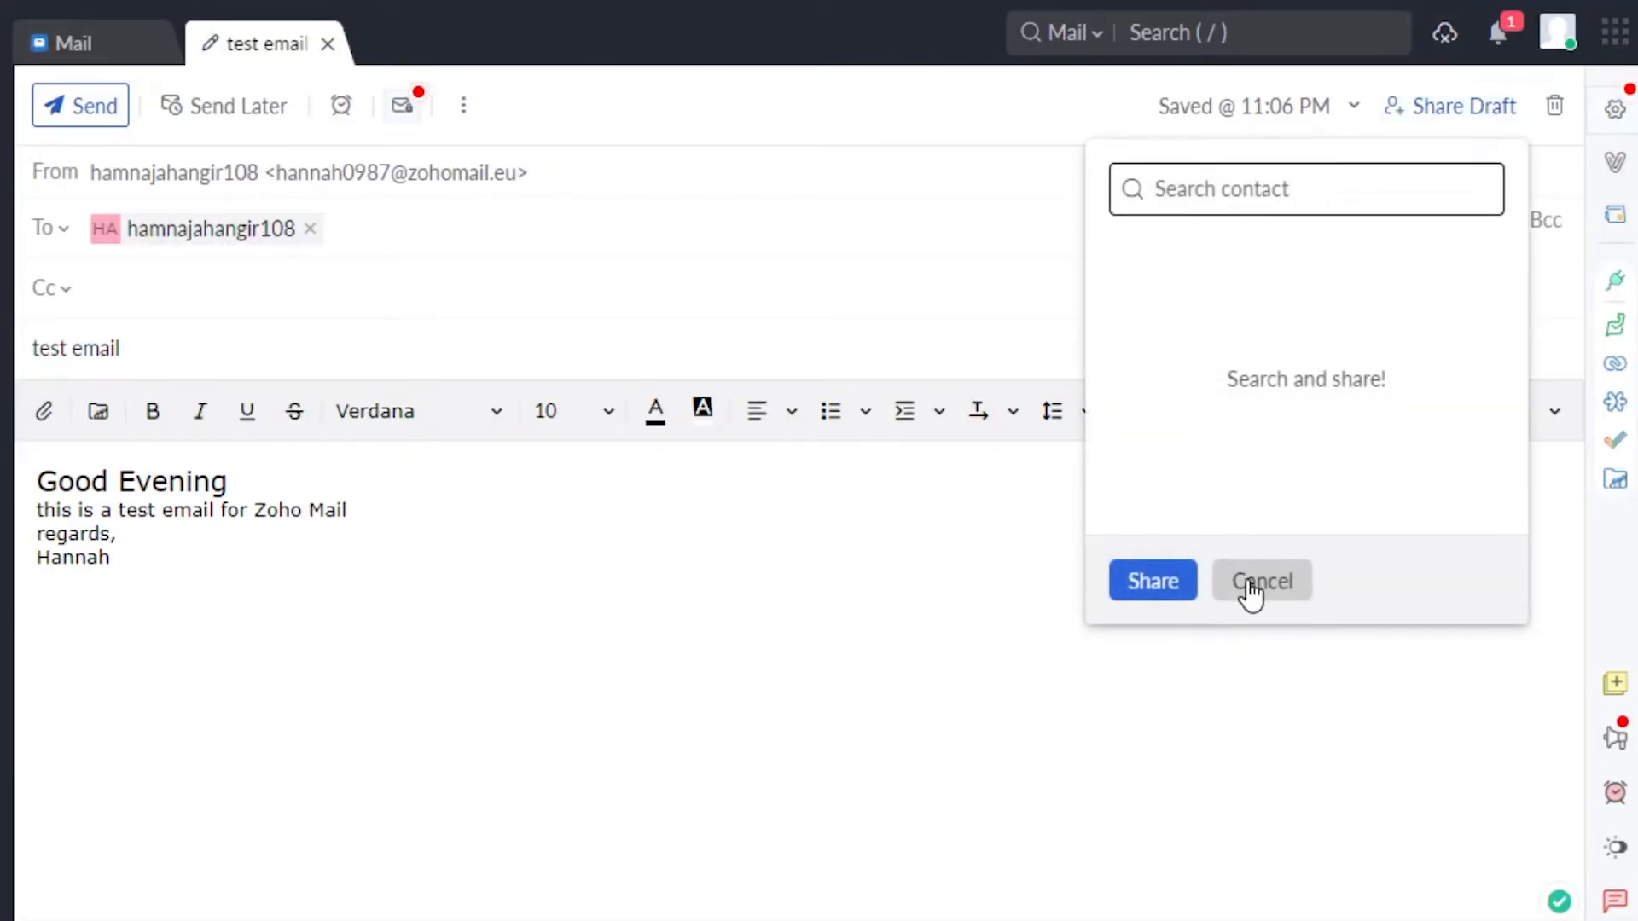
pyautogui.click(1248, 585)
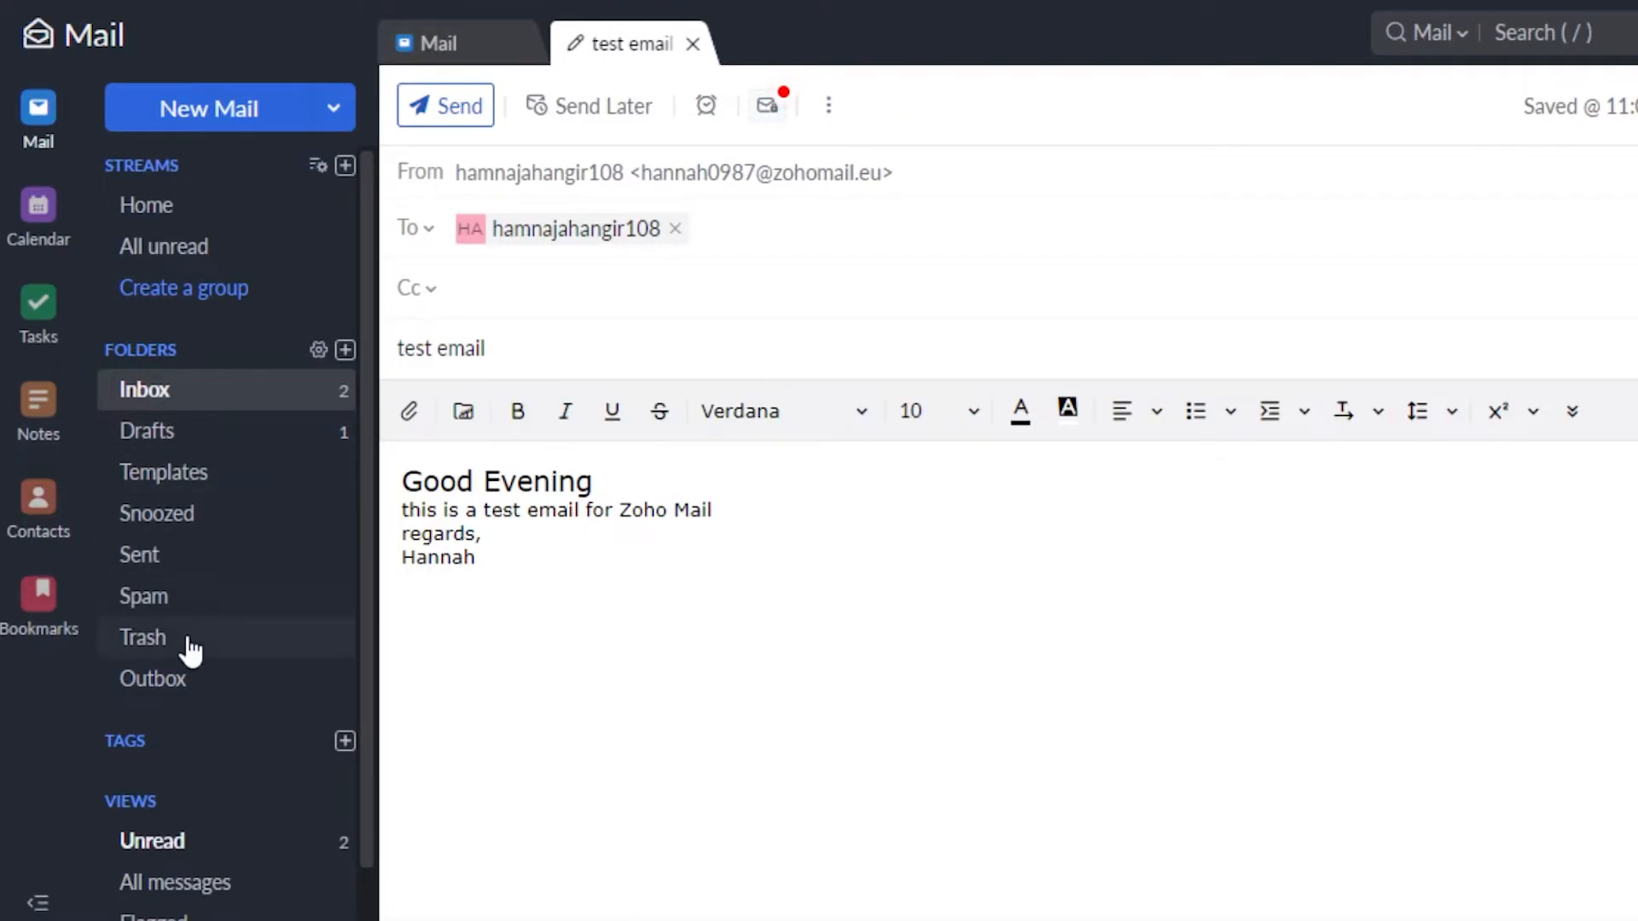
pyautogui.scroll(-1, 365, 558)
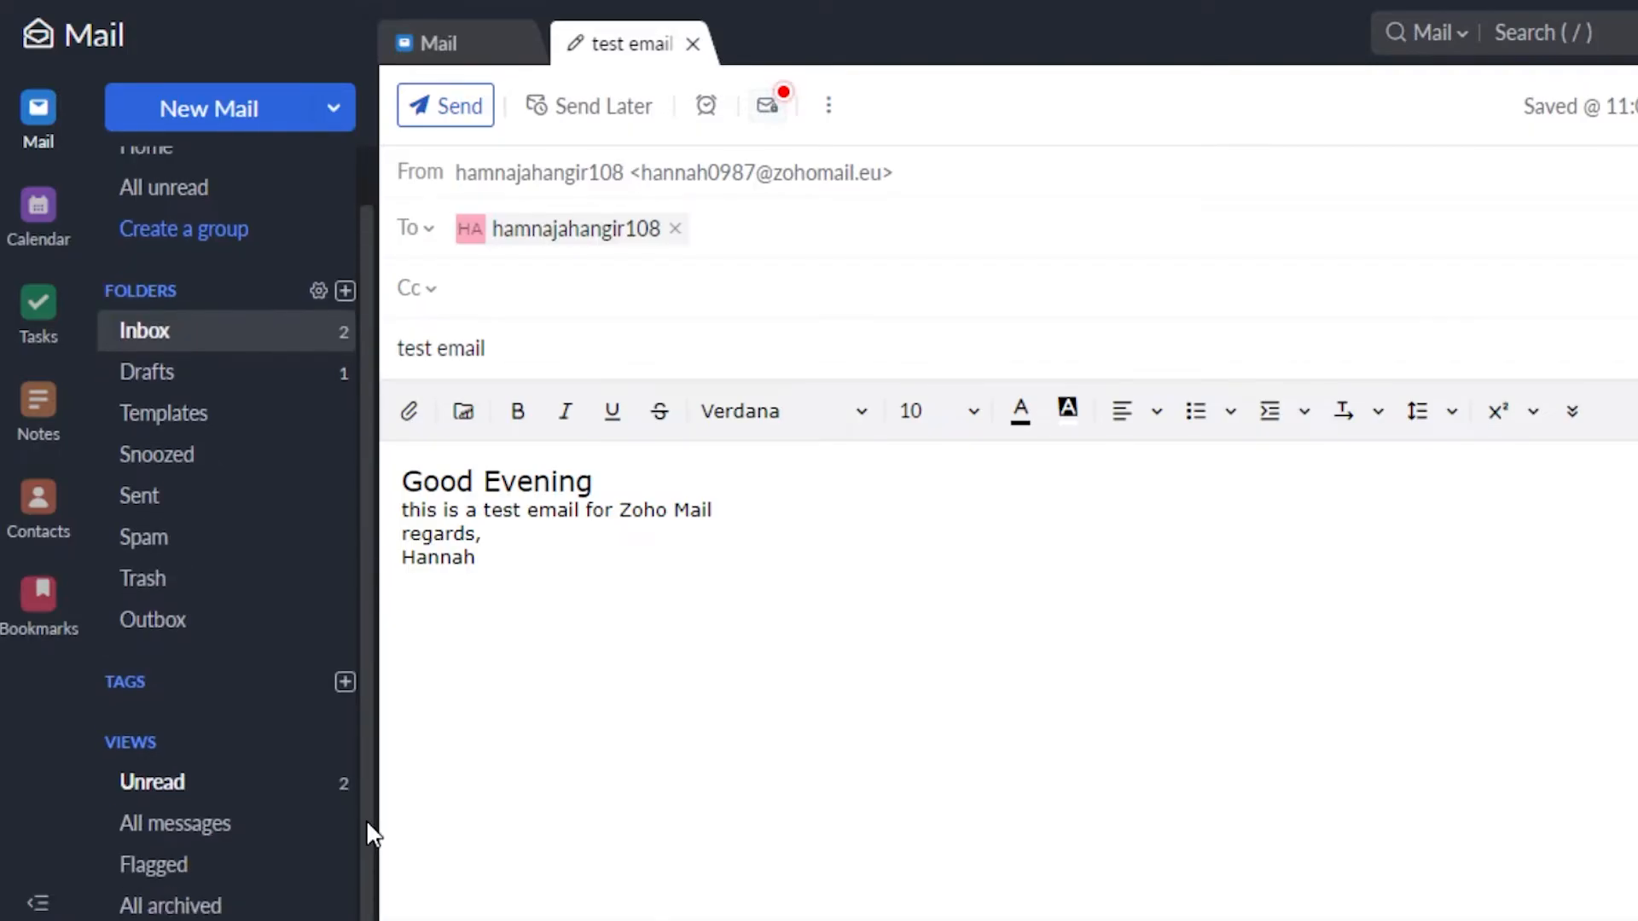
# Decline the time zone update in Calendar and start a new event titled "test".
pyautogui.click(39, 204)
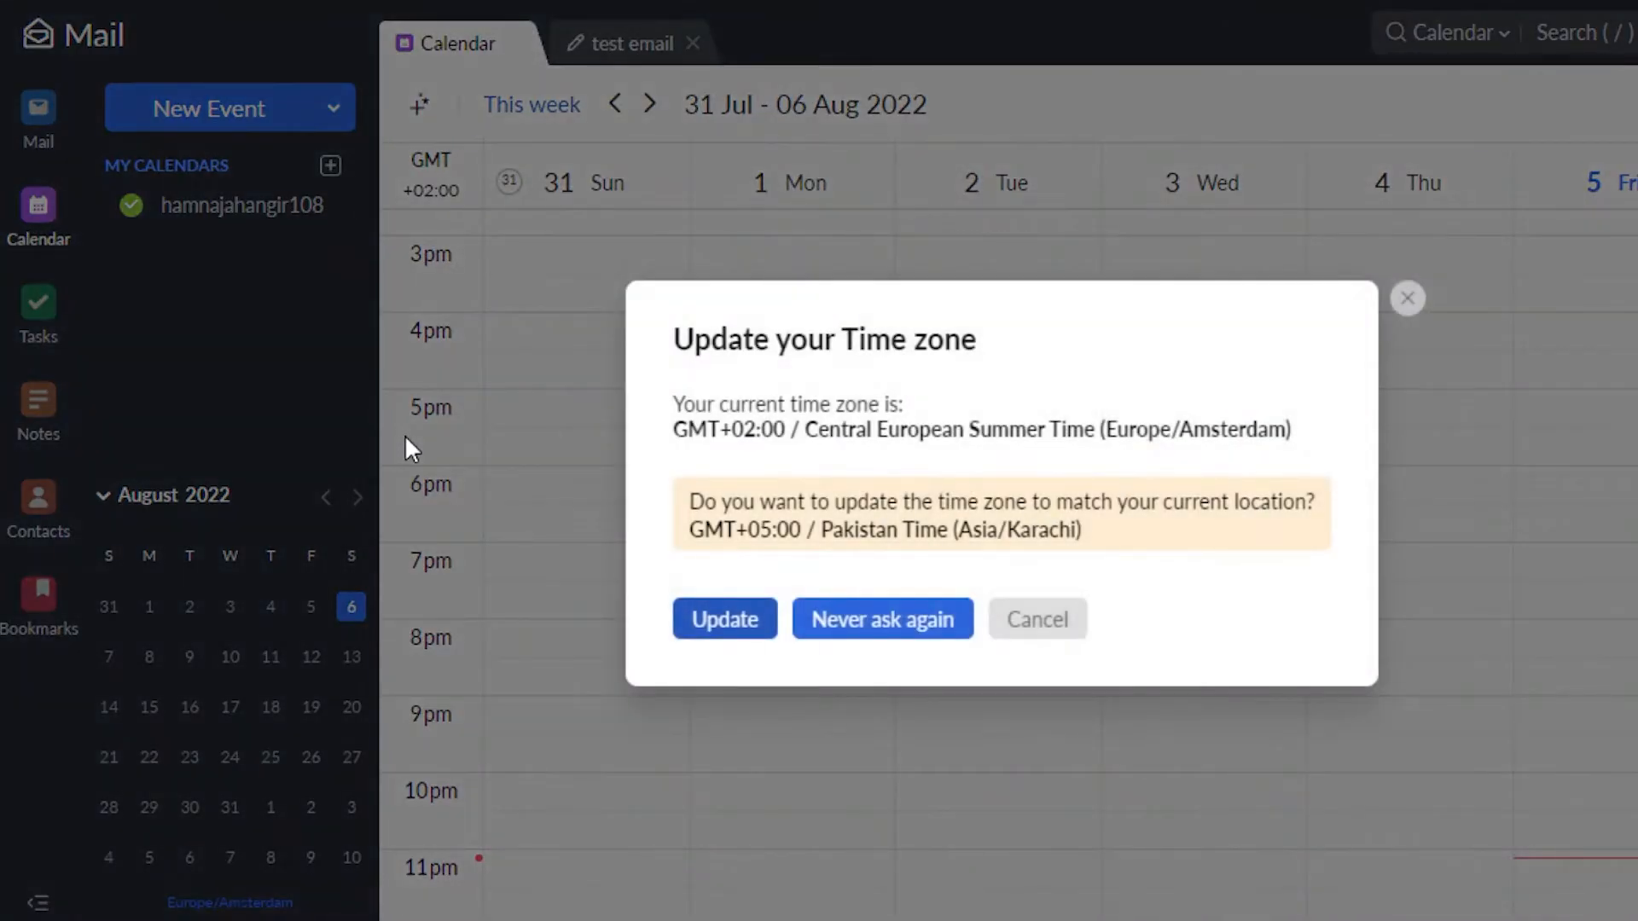
pyautogui.click(1034, 629)
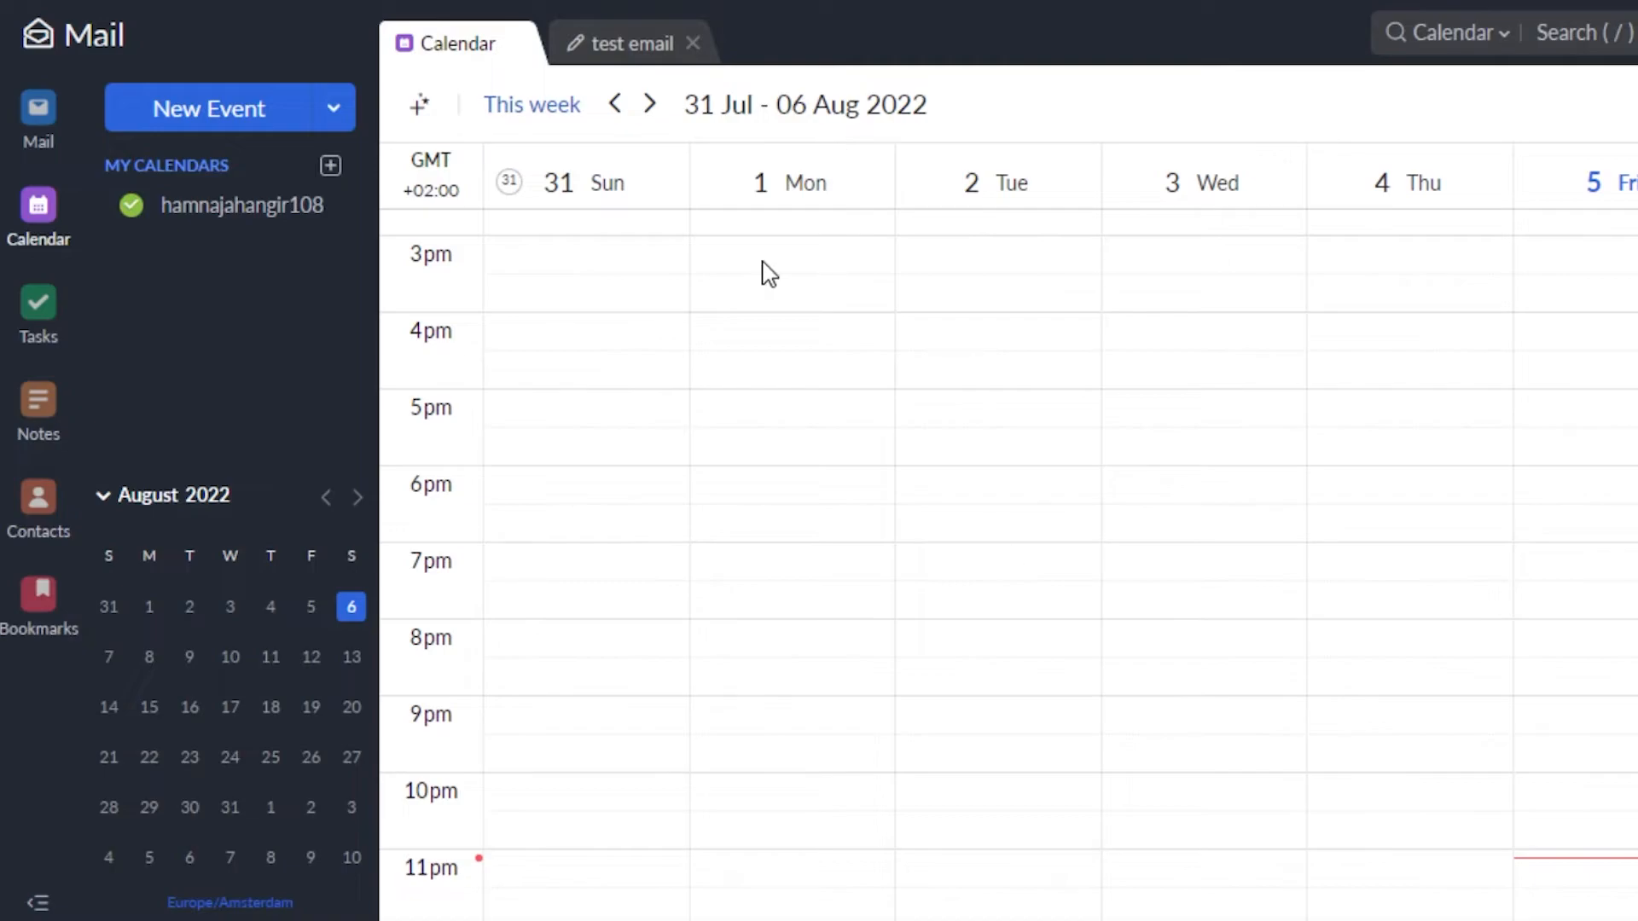
pyautogui.click(226, 115)
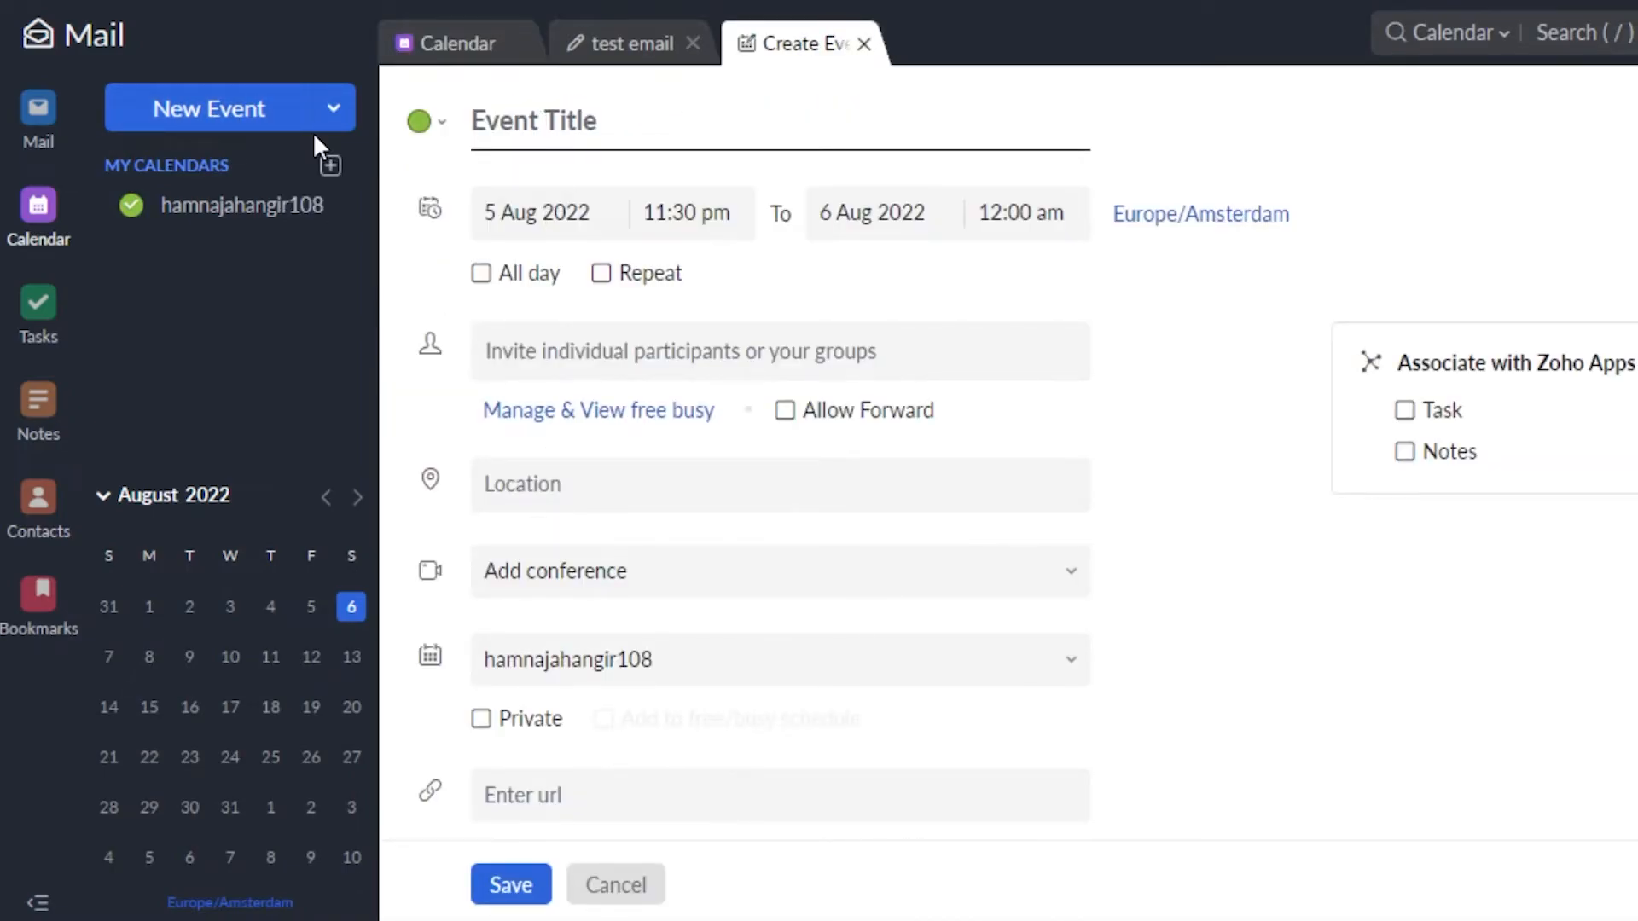
pyautogui.write('test')
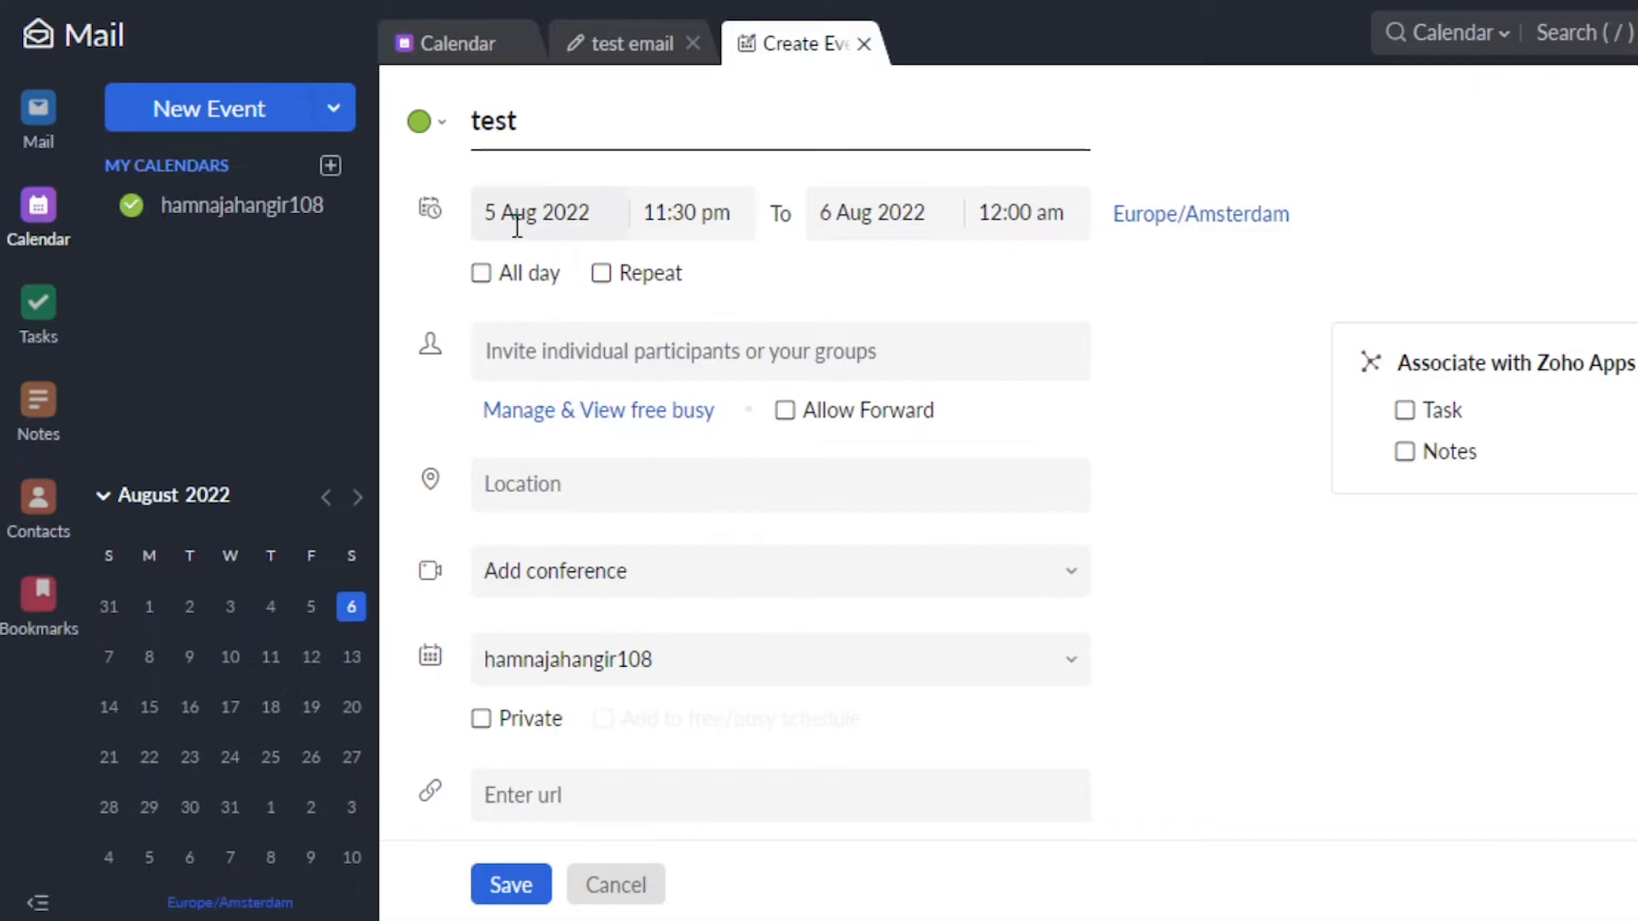
# Set the event's start date to 6 Aug 2022 and adjust its start and end times.
pyautogui.click(563, 220)
pyautogui.click(810, 386)
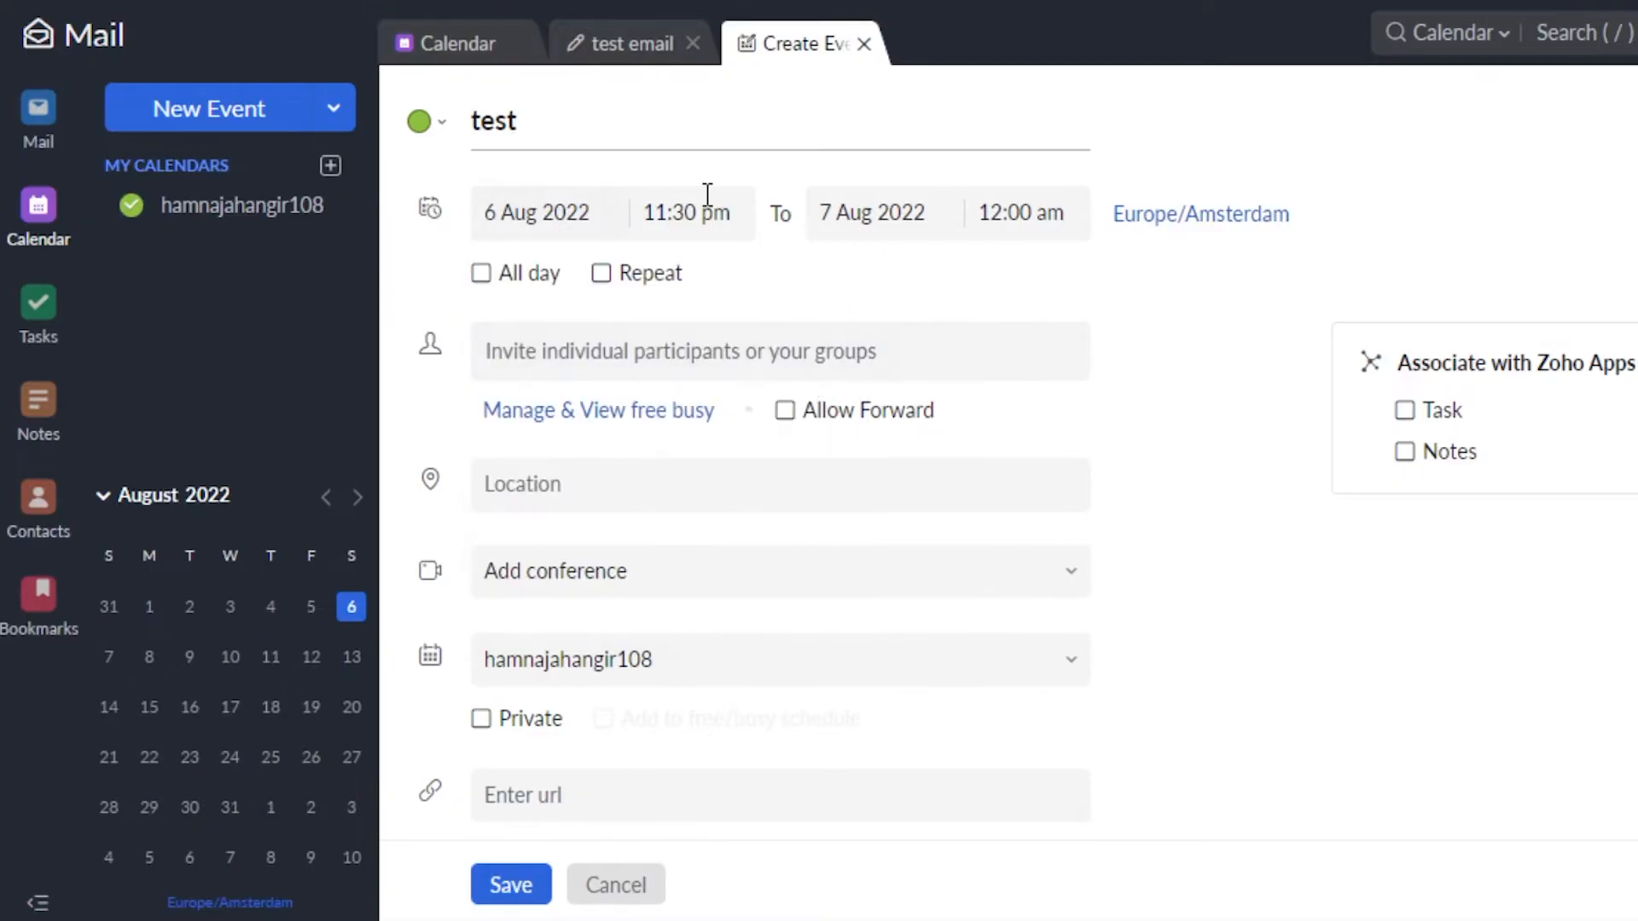
pyautogui.click(707, 228)
pyautogui.click(1033, 223)
pyautogui.click(1035, 418)
# Set the event's location to "newyork" and add a Zoho Meeting conference.
pyautogui.scroll(-3, 780, 453)
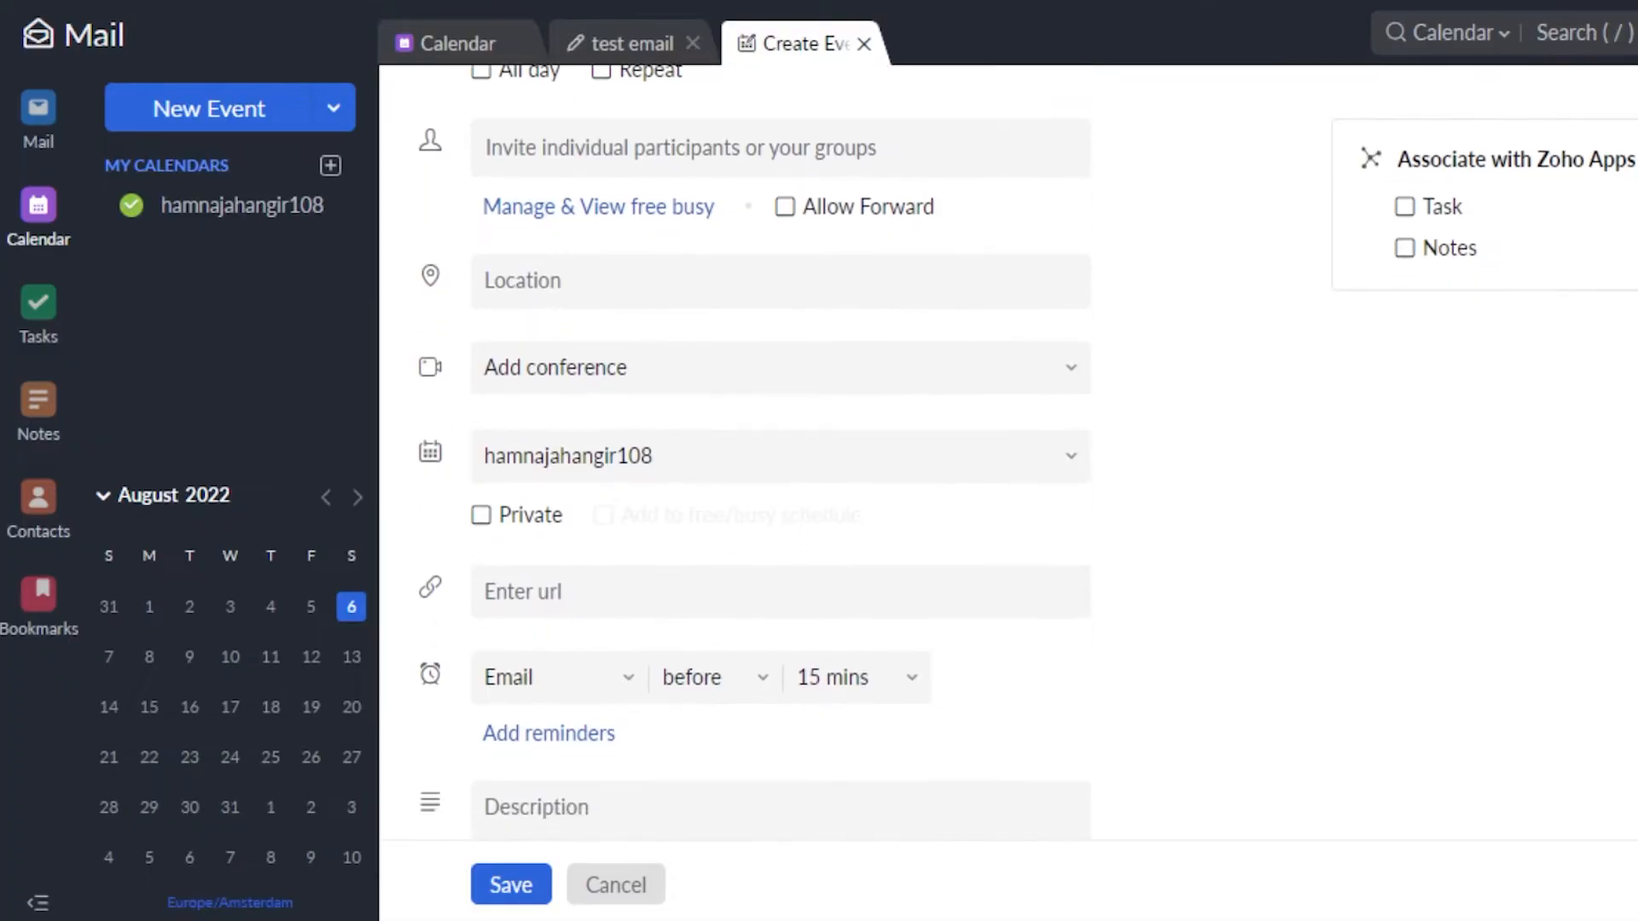
pyautogui.click(670, 276)
pyautogui.write('newyork')
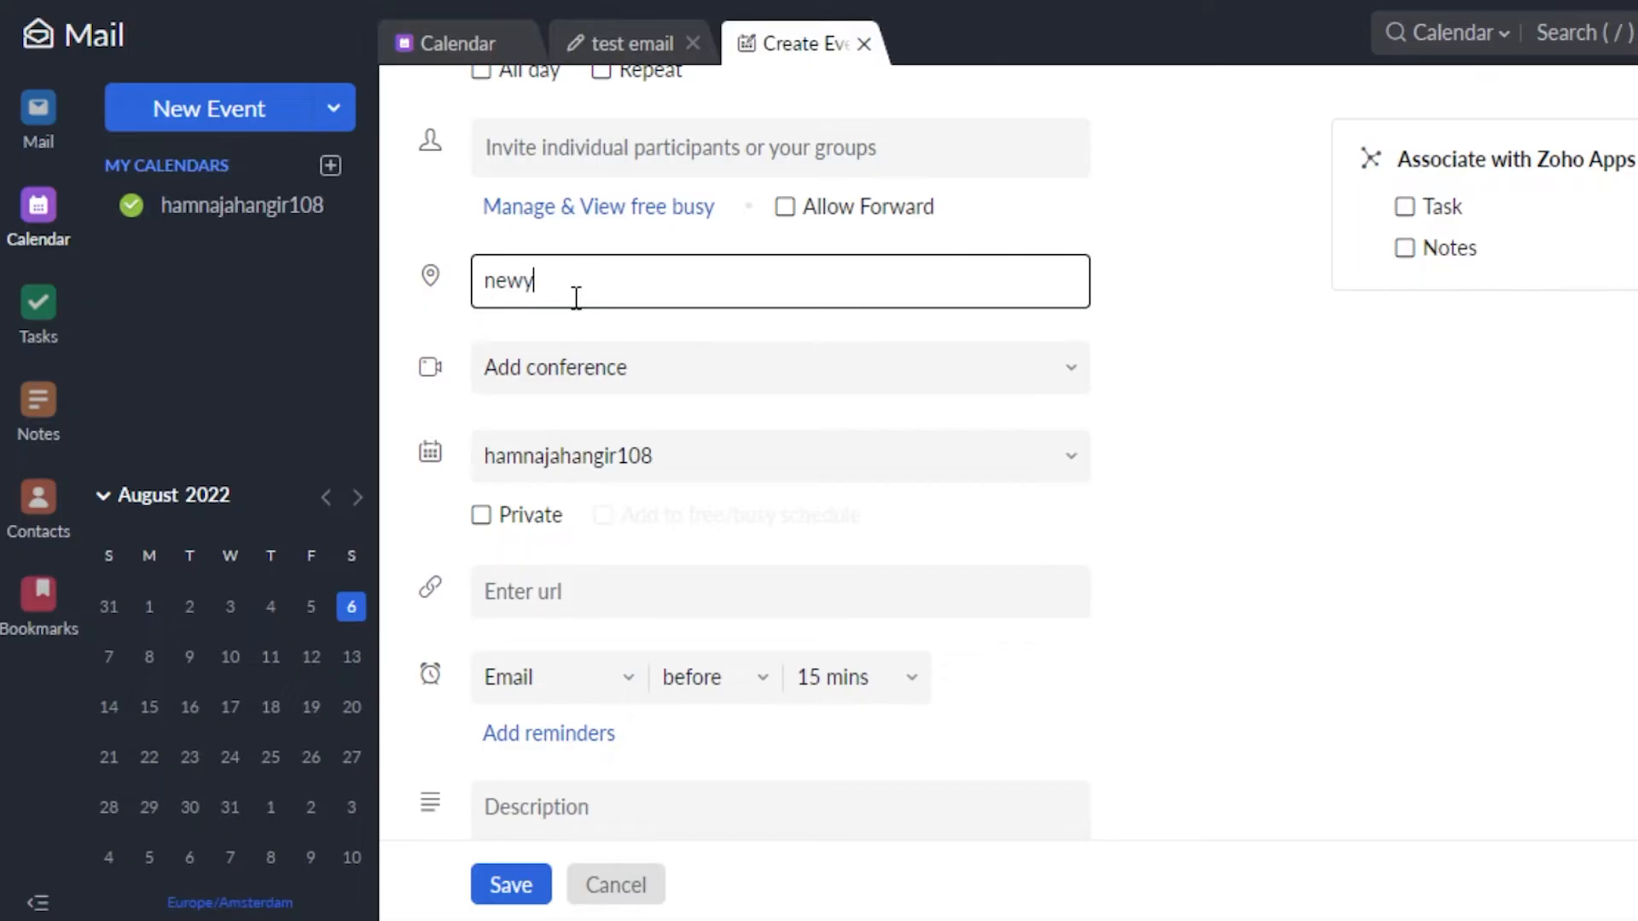
pyautogui.click(589, 382)
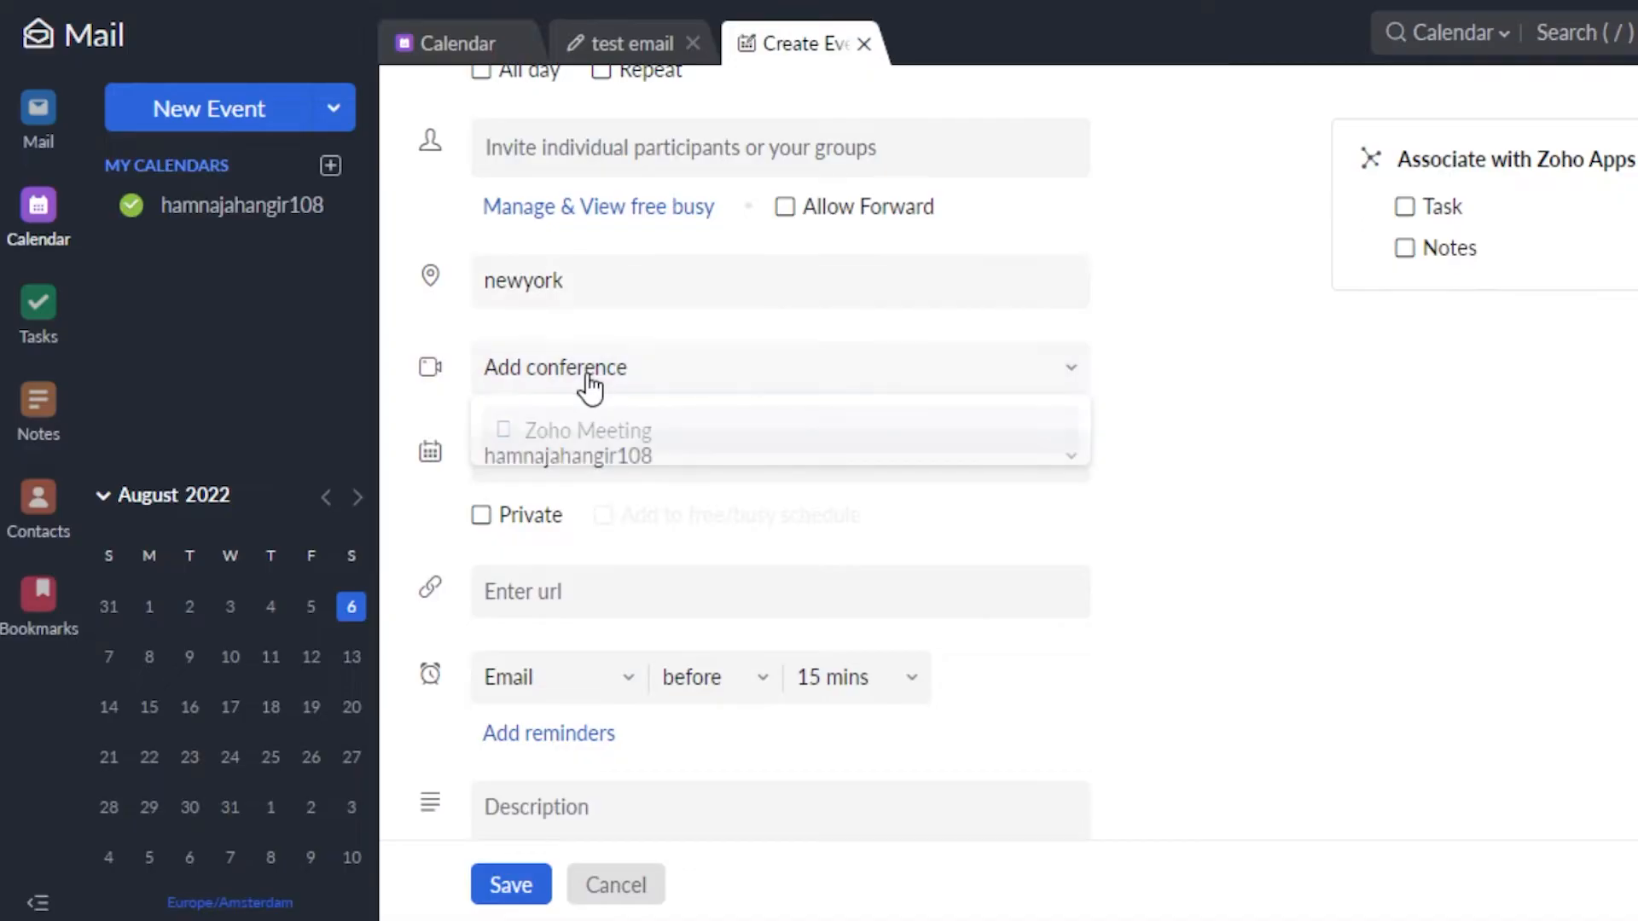
pyautogui.click(556, 436)
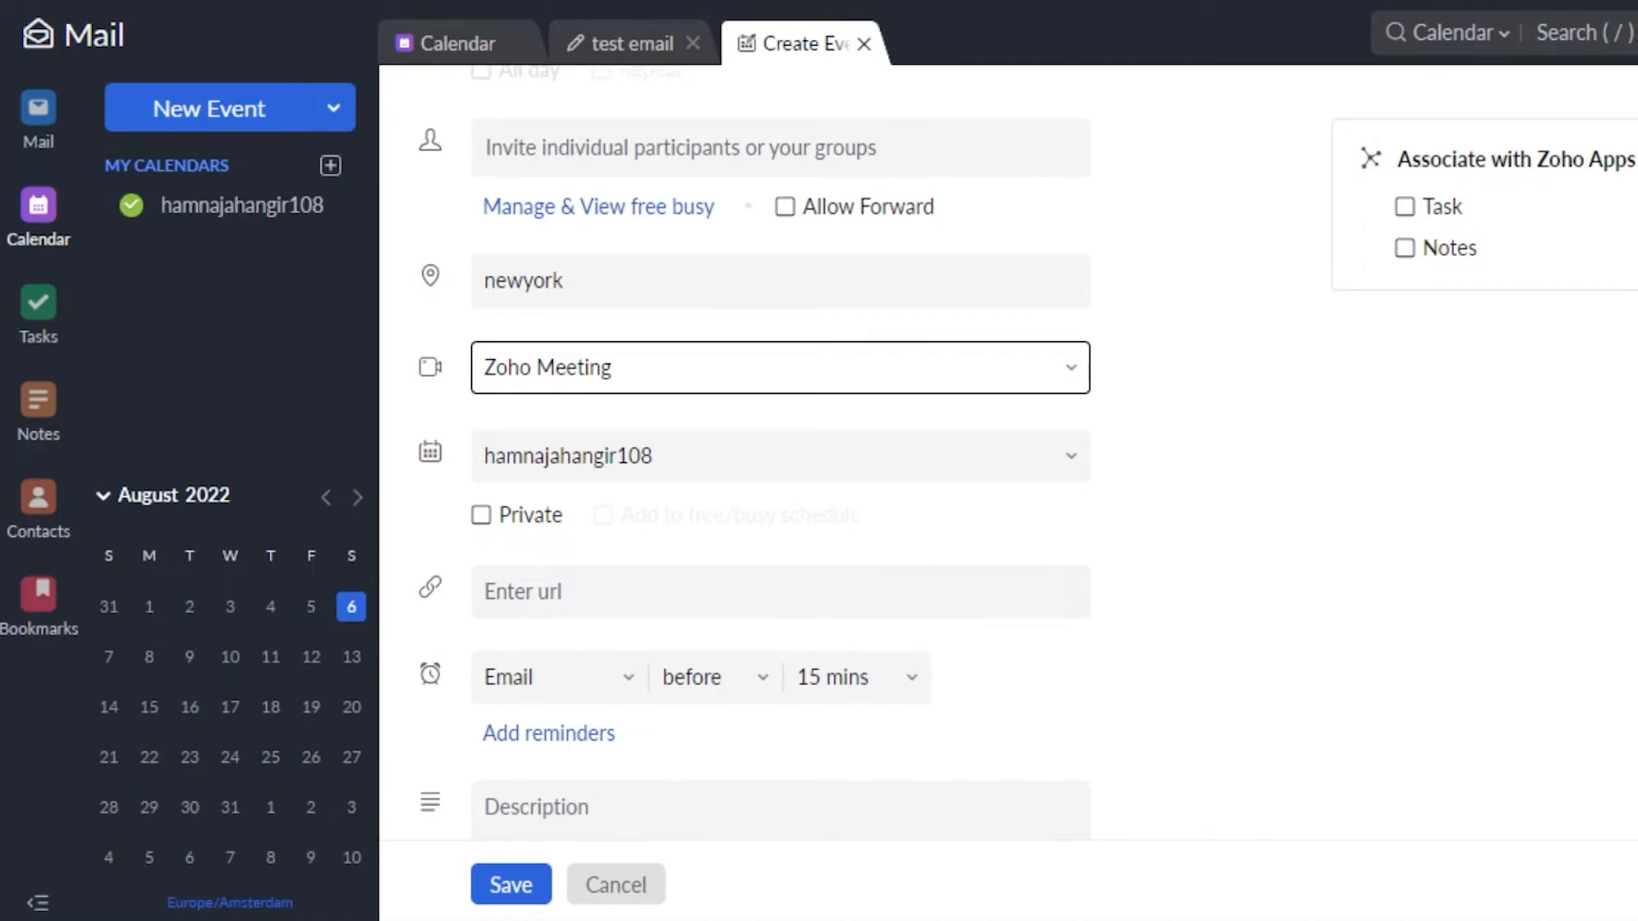
# Save the "test" event with the remaining options left at their defaults.
pyautogui.scroll(-2, 603, 501)
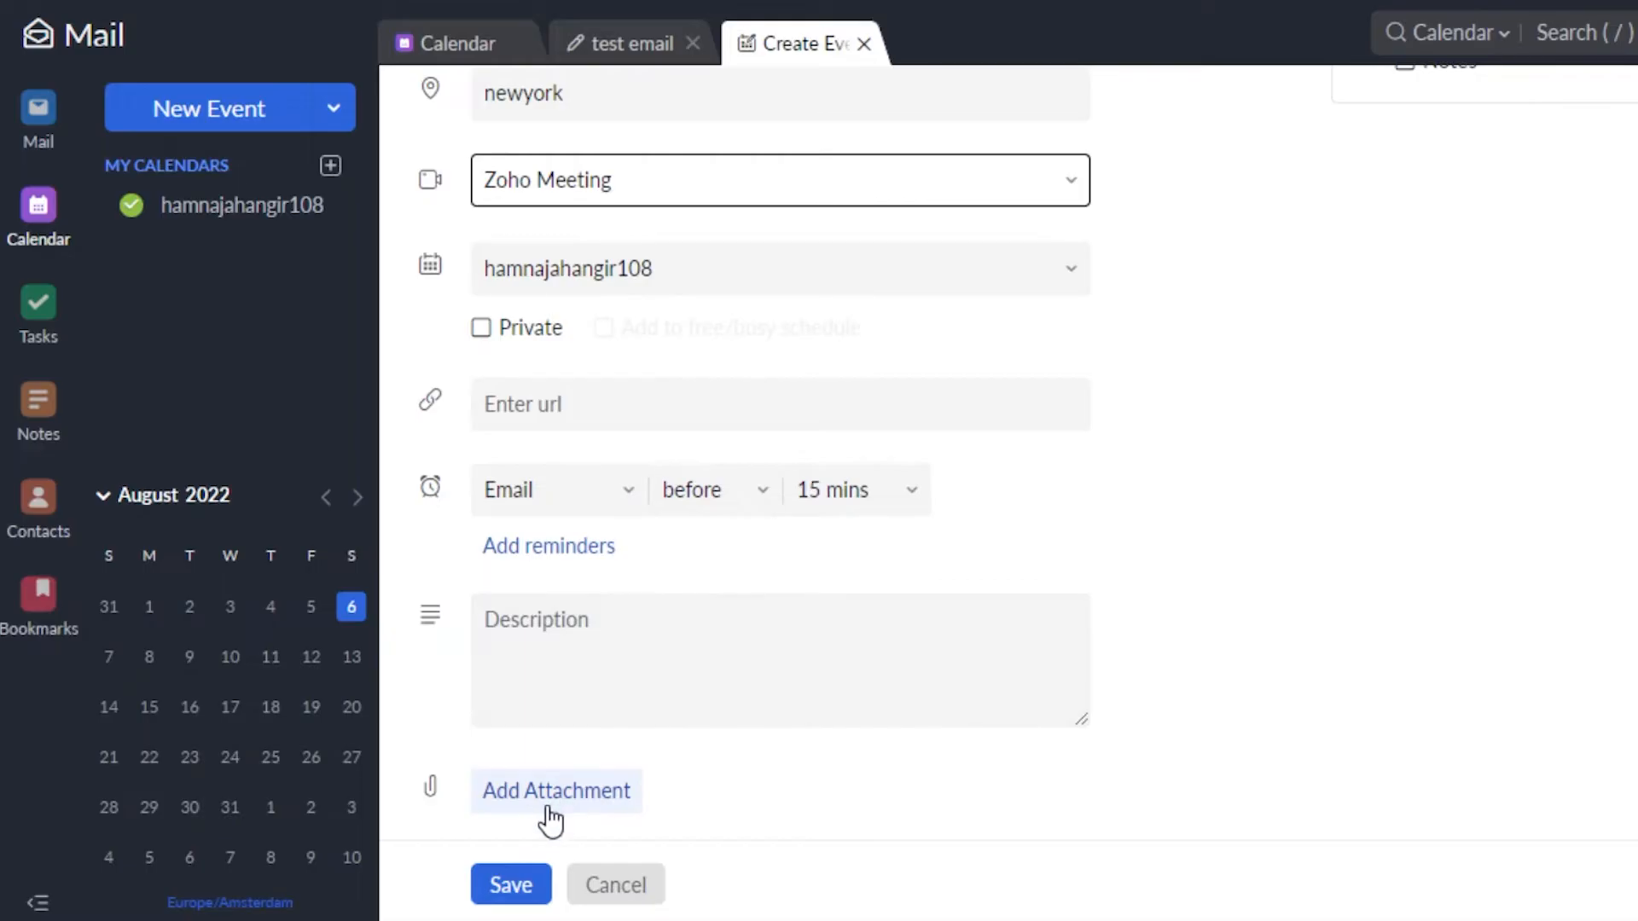
pyautogui.click(513, 893)
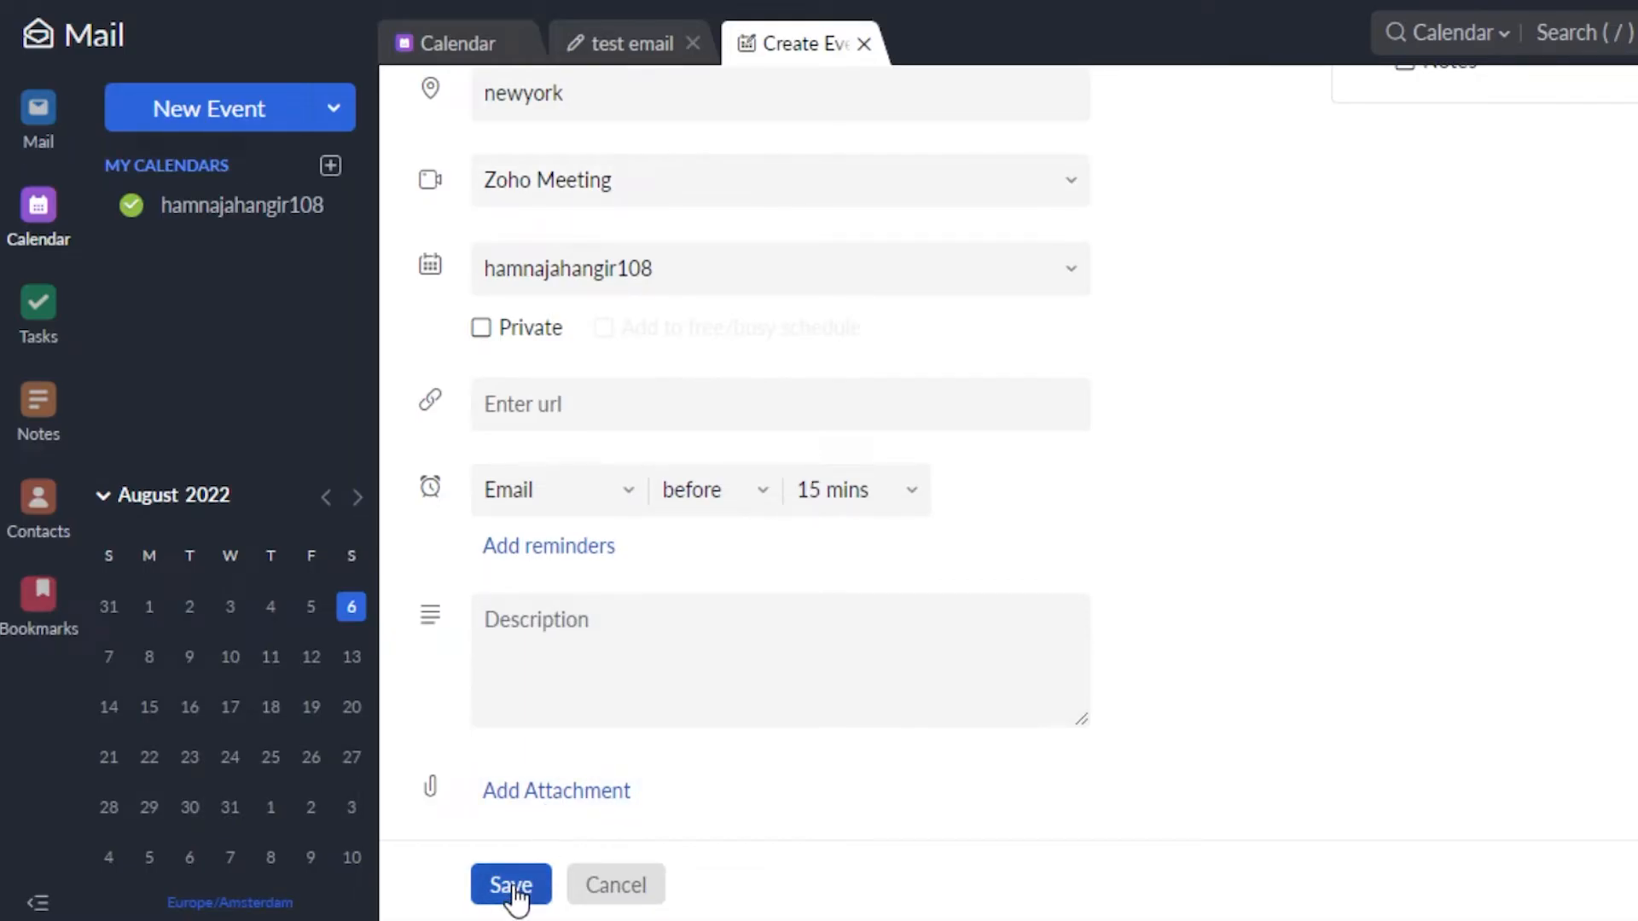
pyautogui.click(512, 888)
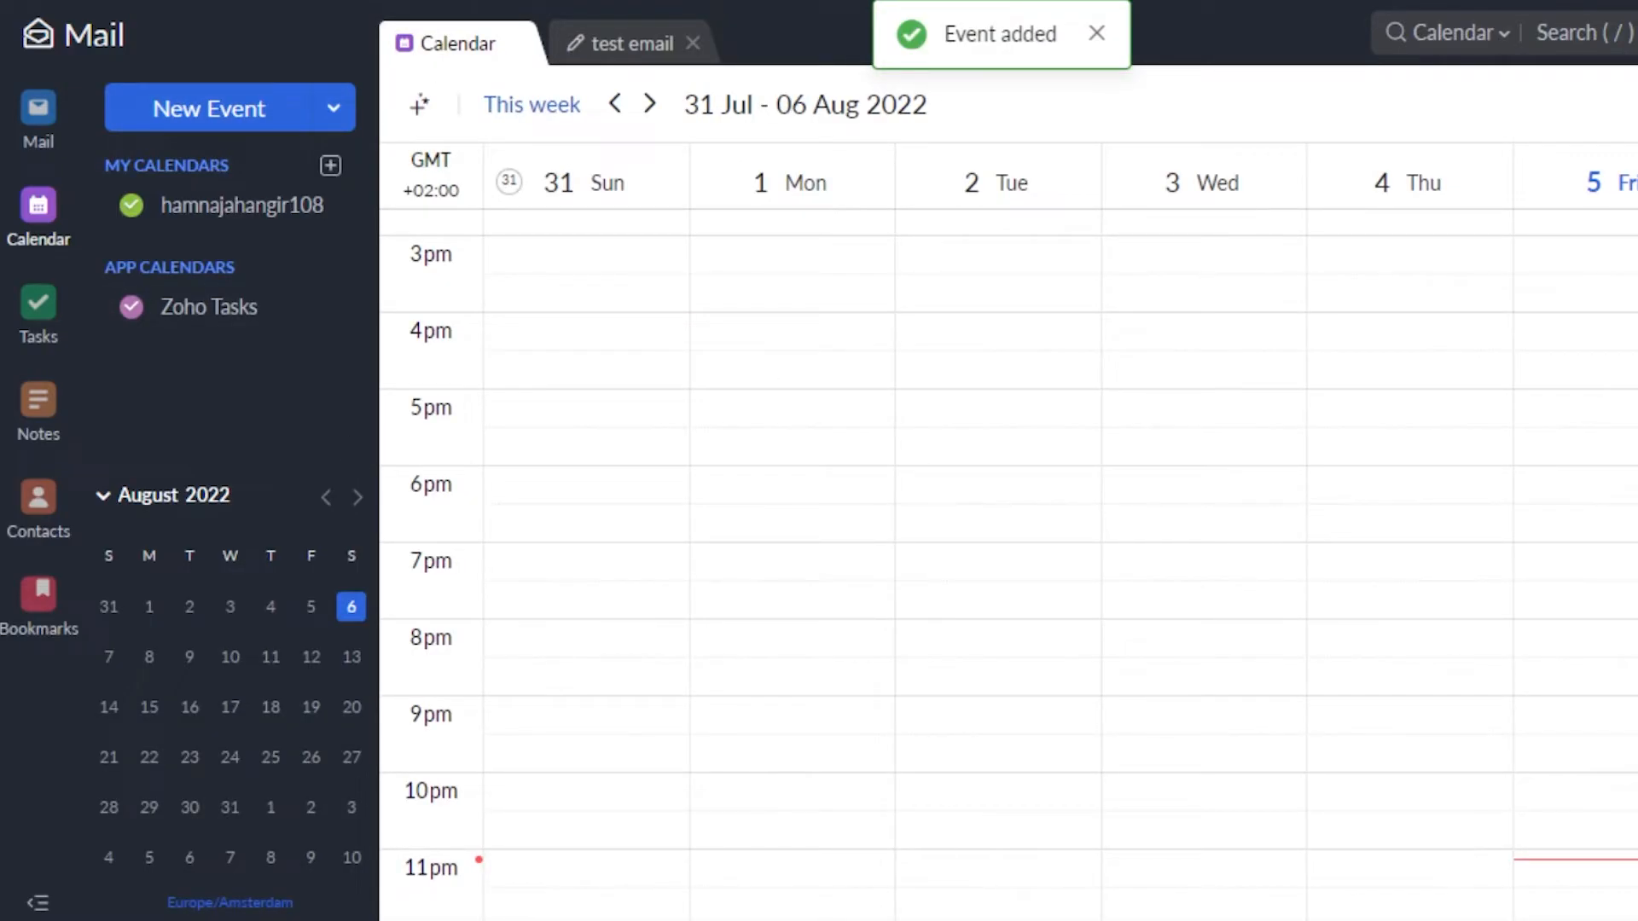
# Start a new task in Tasks with the title "test".
pyautogui.click(34, 326)
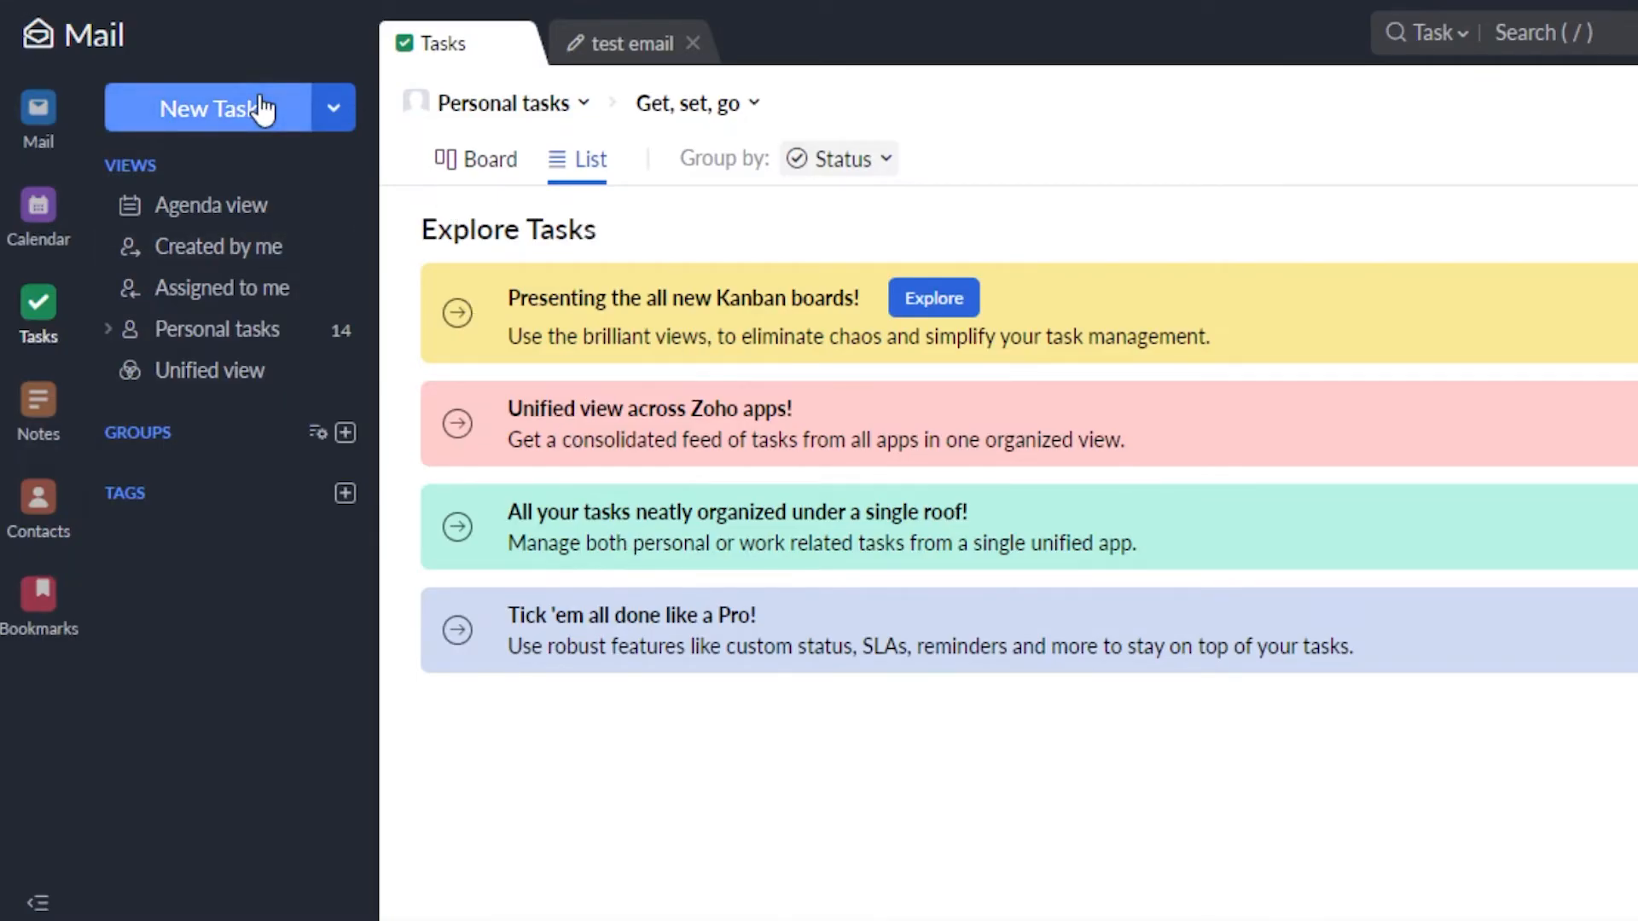
pyautogui.press('n')
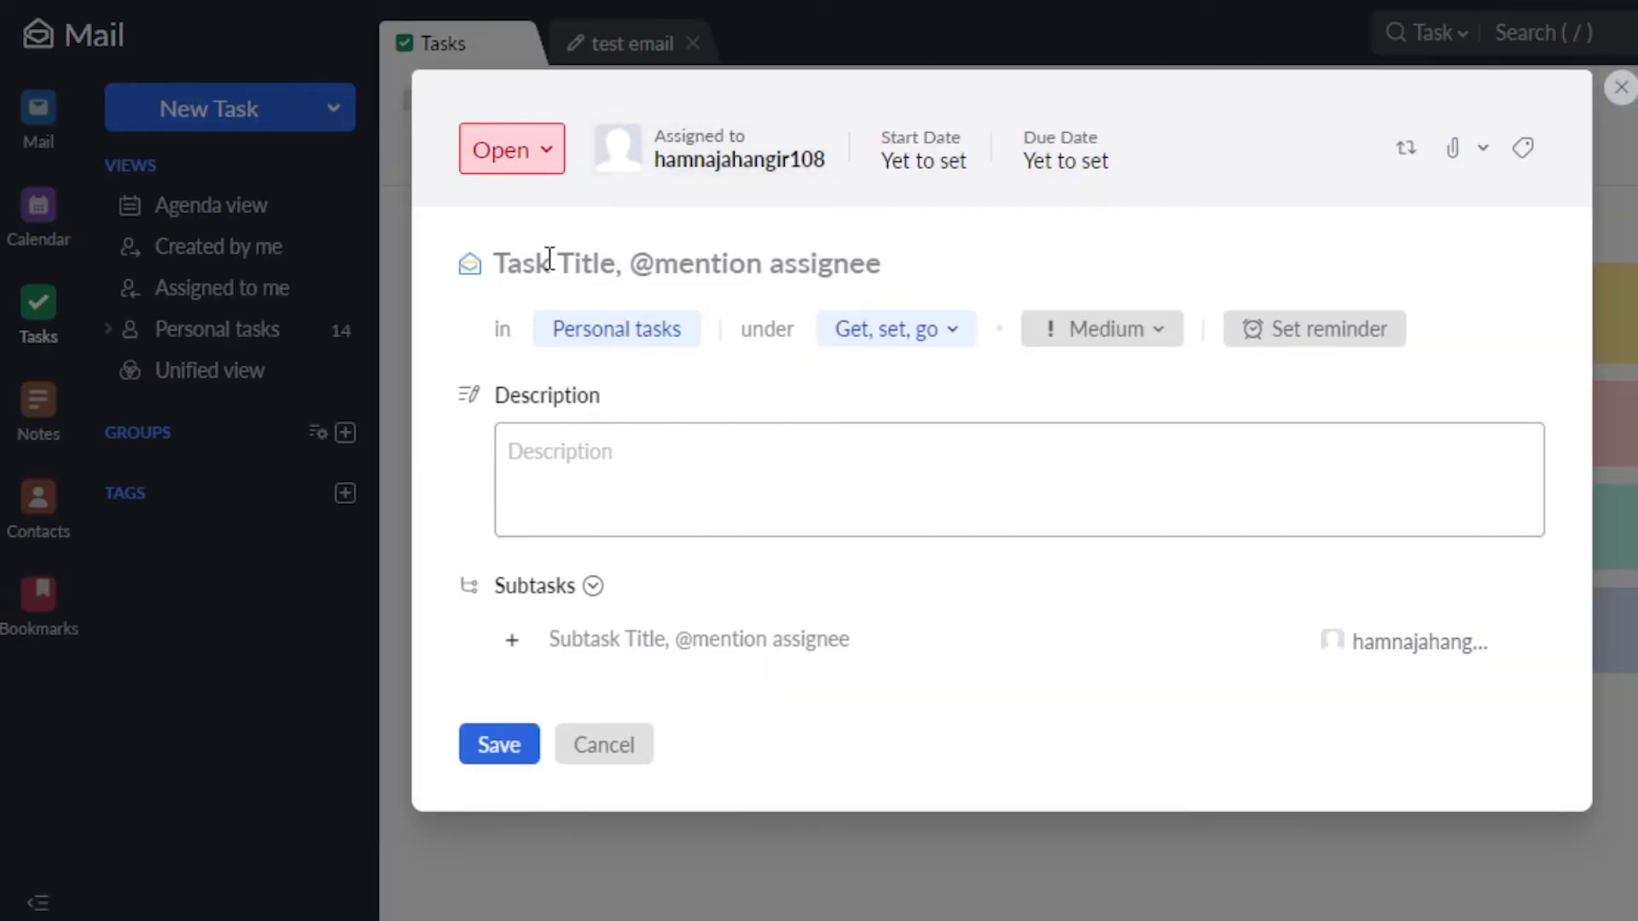
pyautogui.write('test')
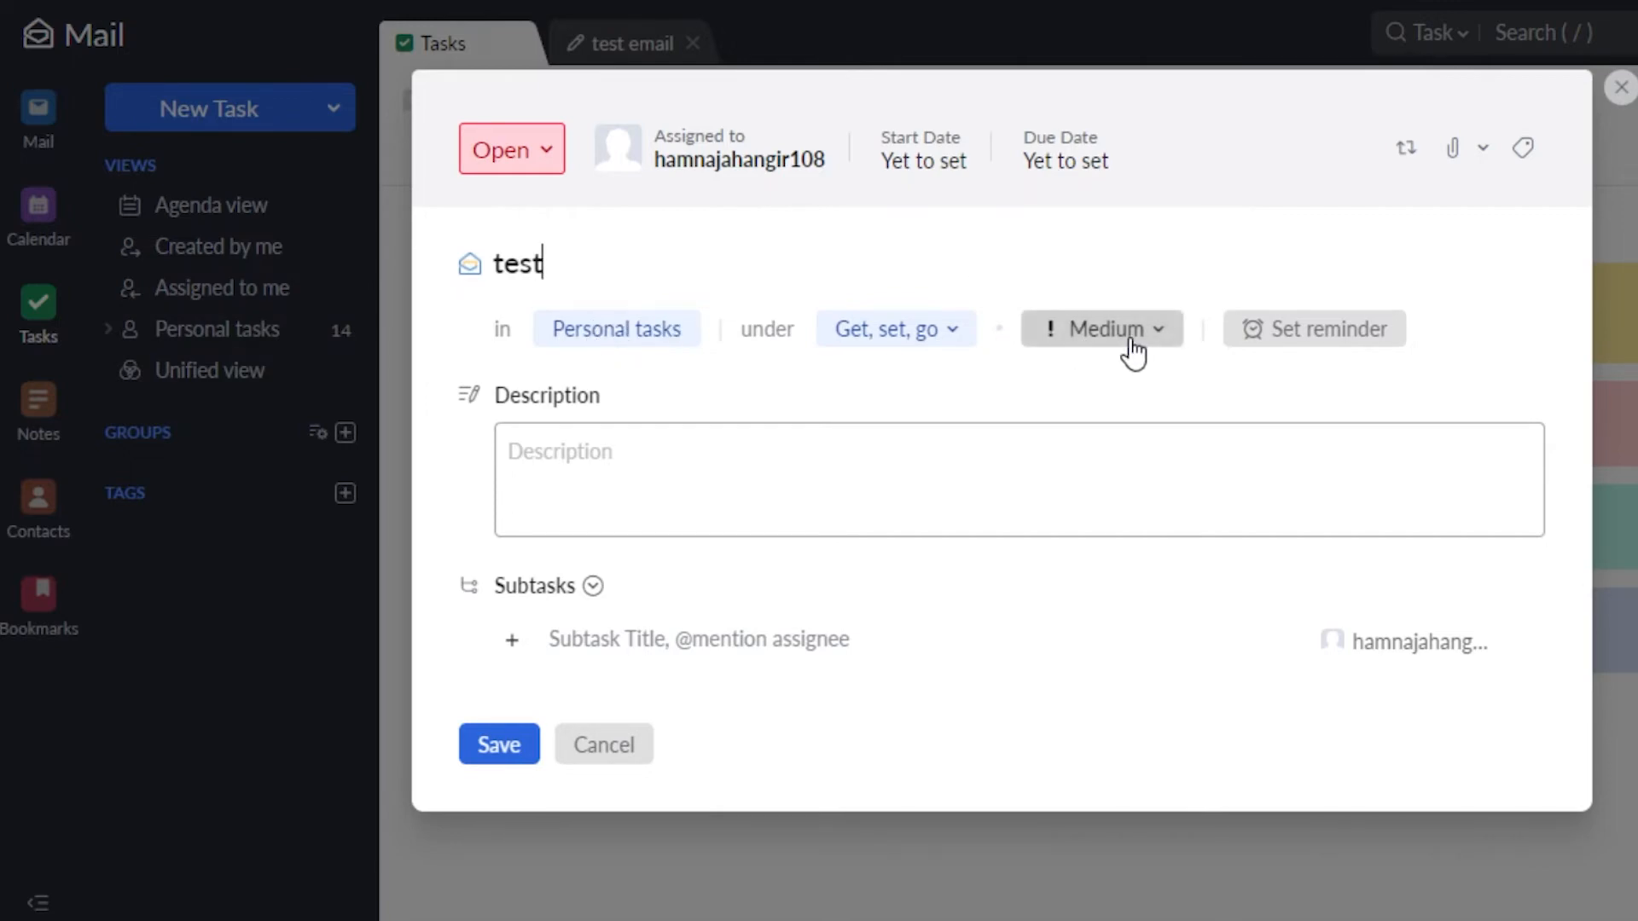
# View the task's reminder date and mode options and close them without adding a reminder.
pyautogui.click(1314, 337)
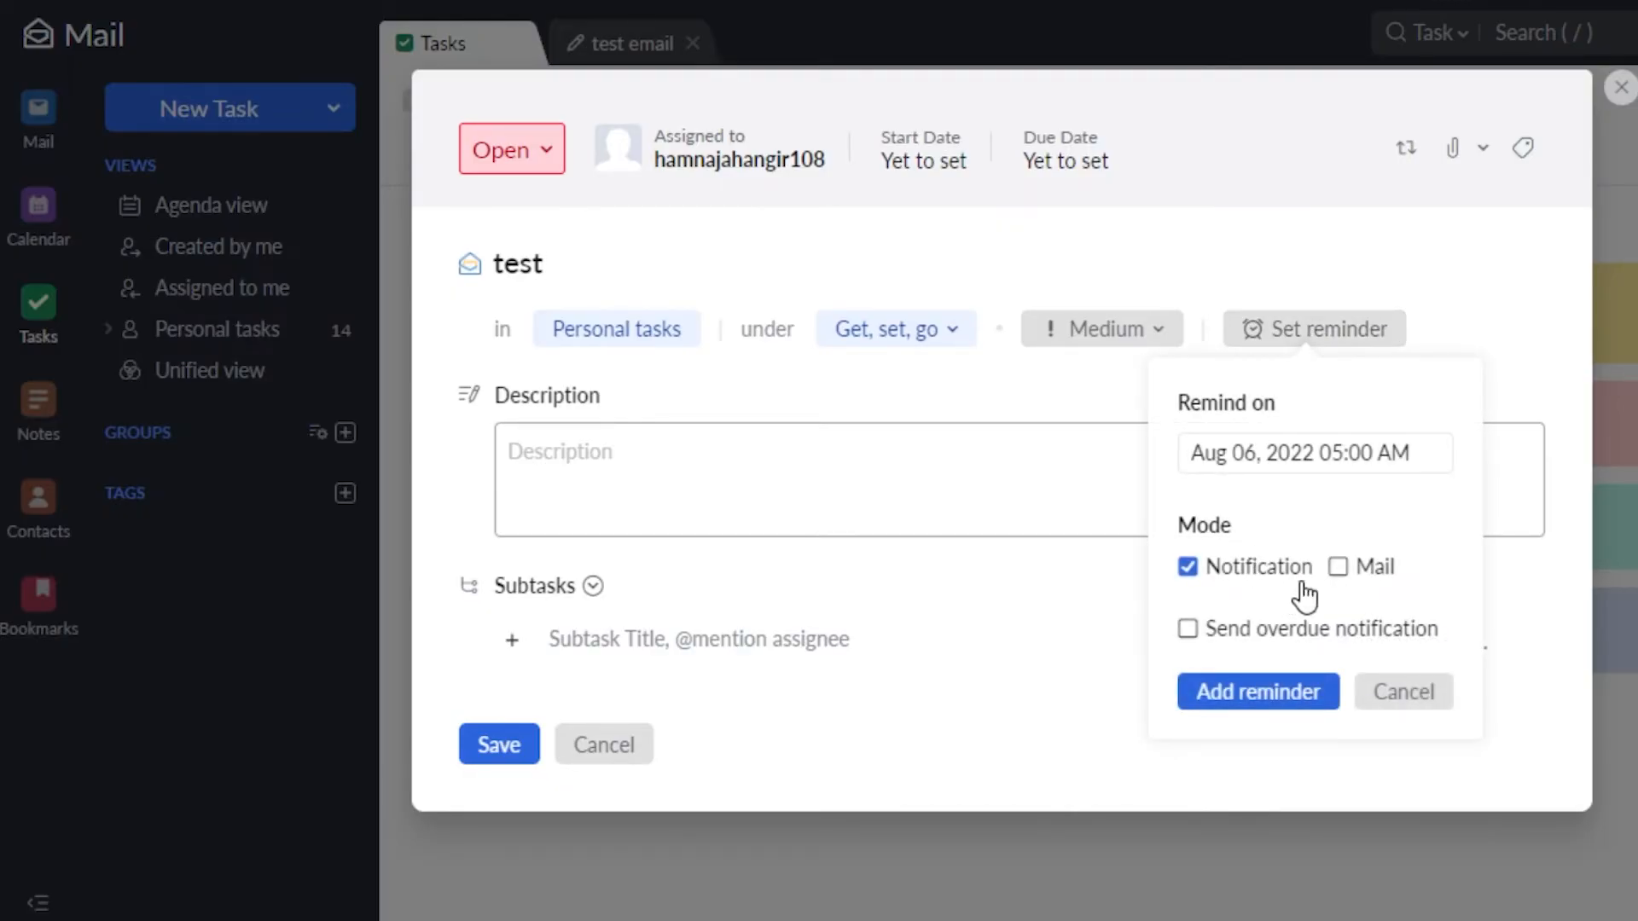
pyautogui.click(1306, 455)
pyautogui.click(1541, 877)
pyautogui.click(1325, 698)
# Save the task with an empty description and open the personal tasks list.
pyautogui.click(587, 467)
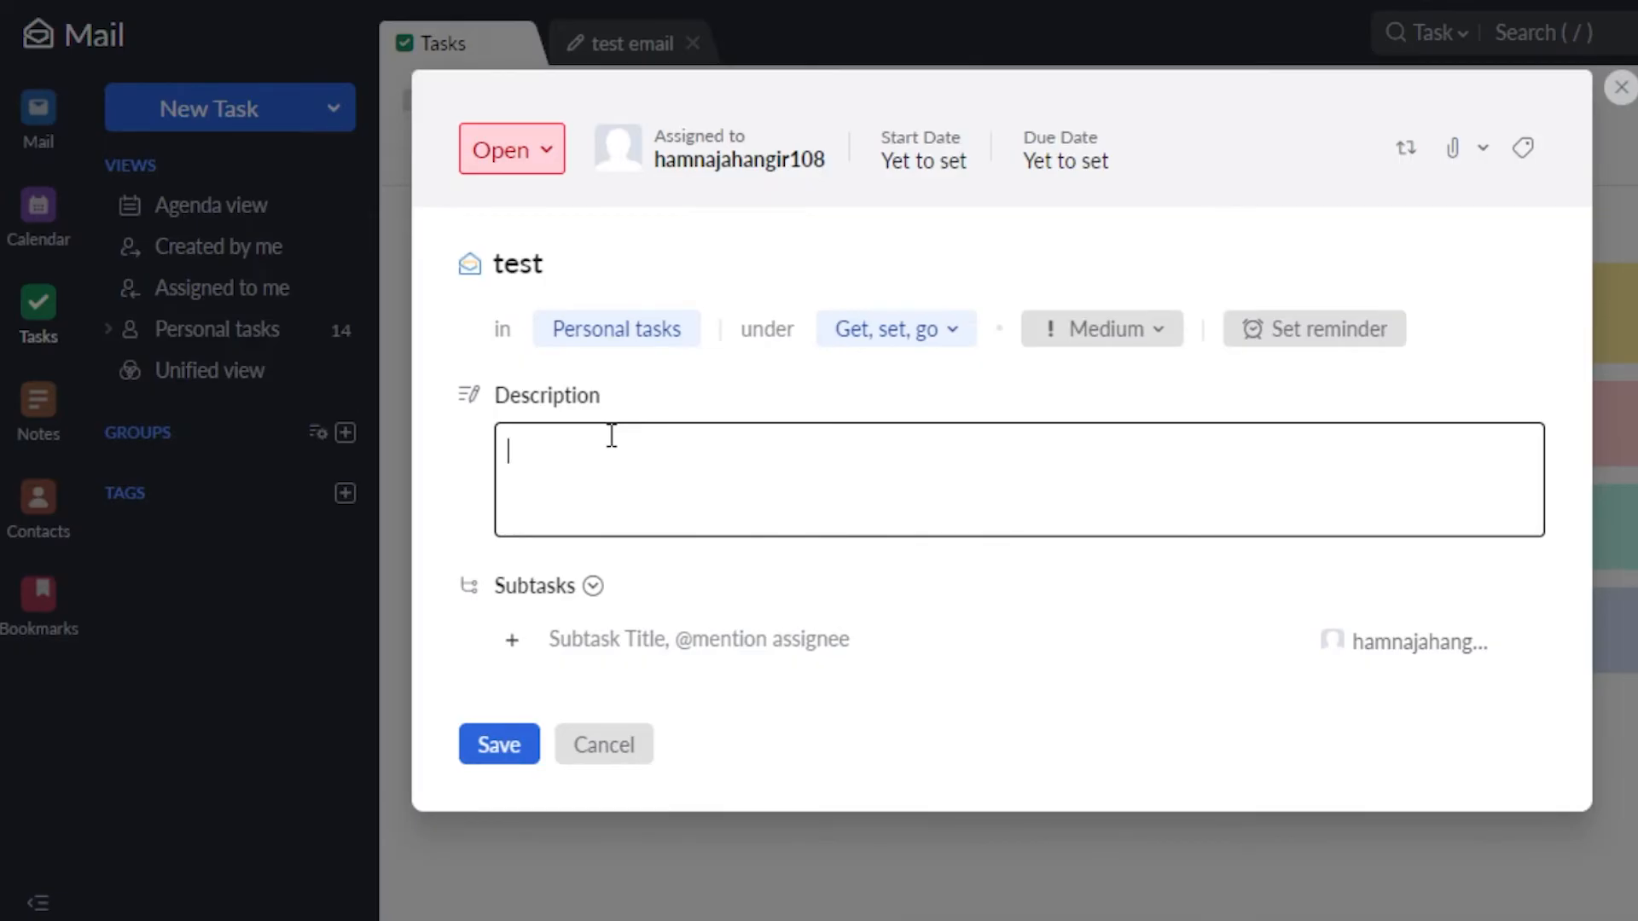
pyautogui.click(563, 262)
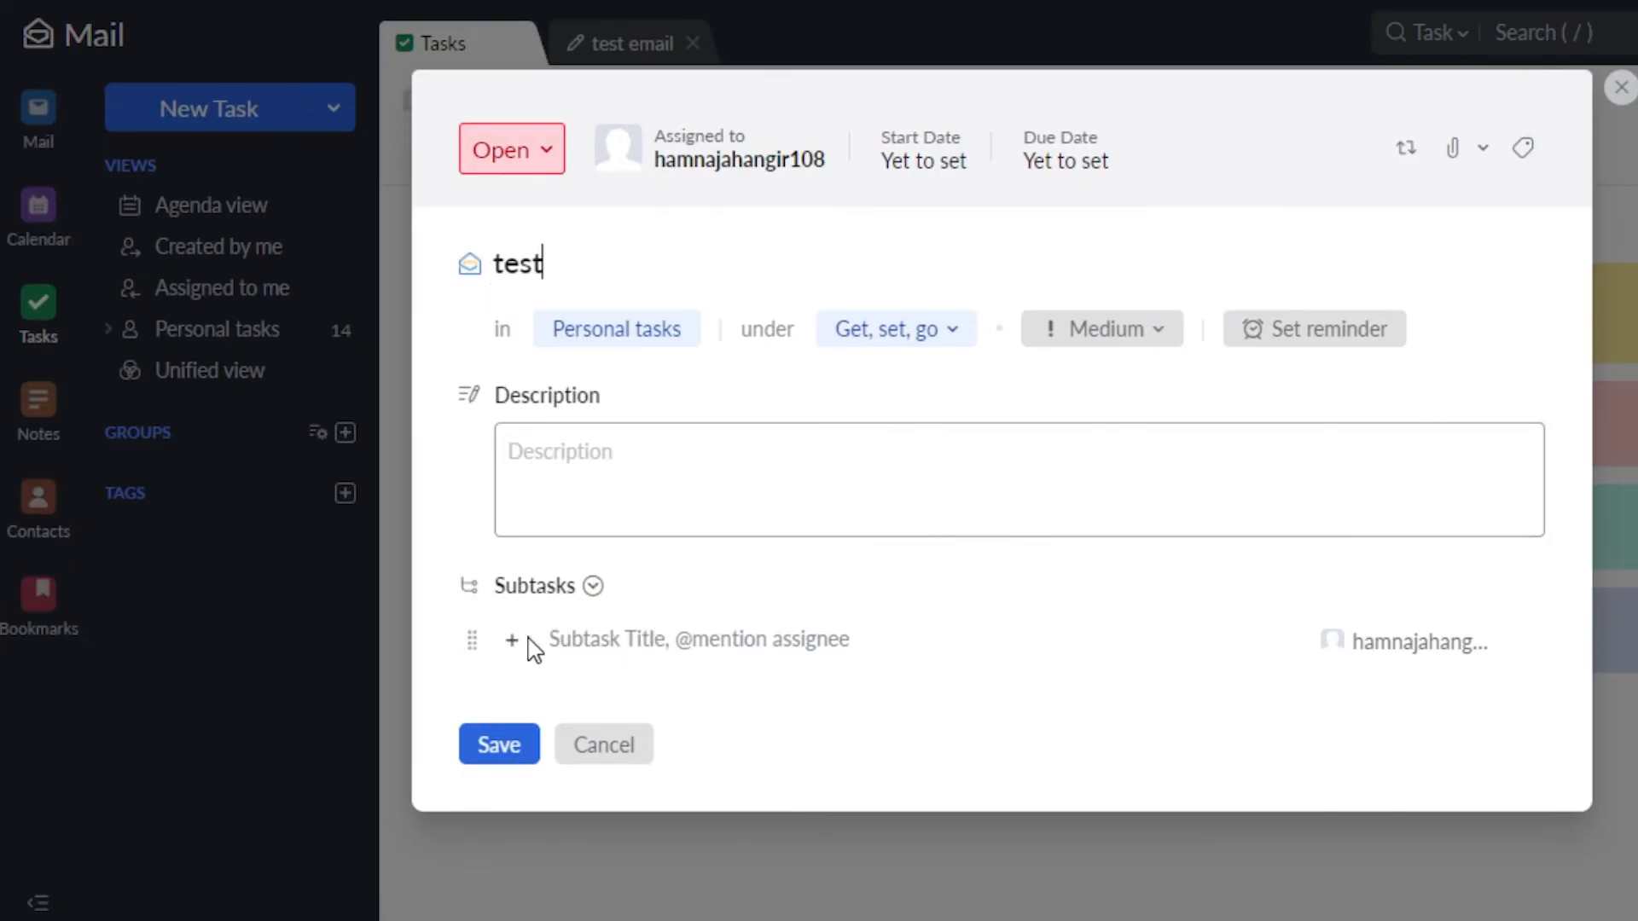
pyautogui.click(488, 761)
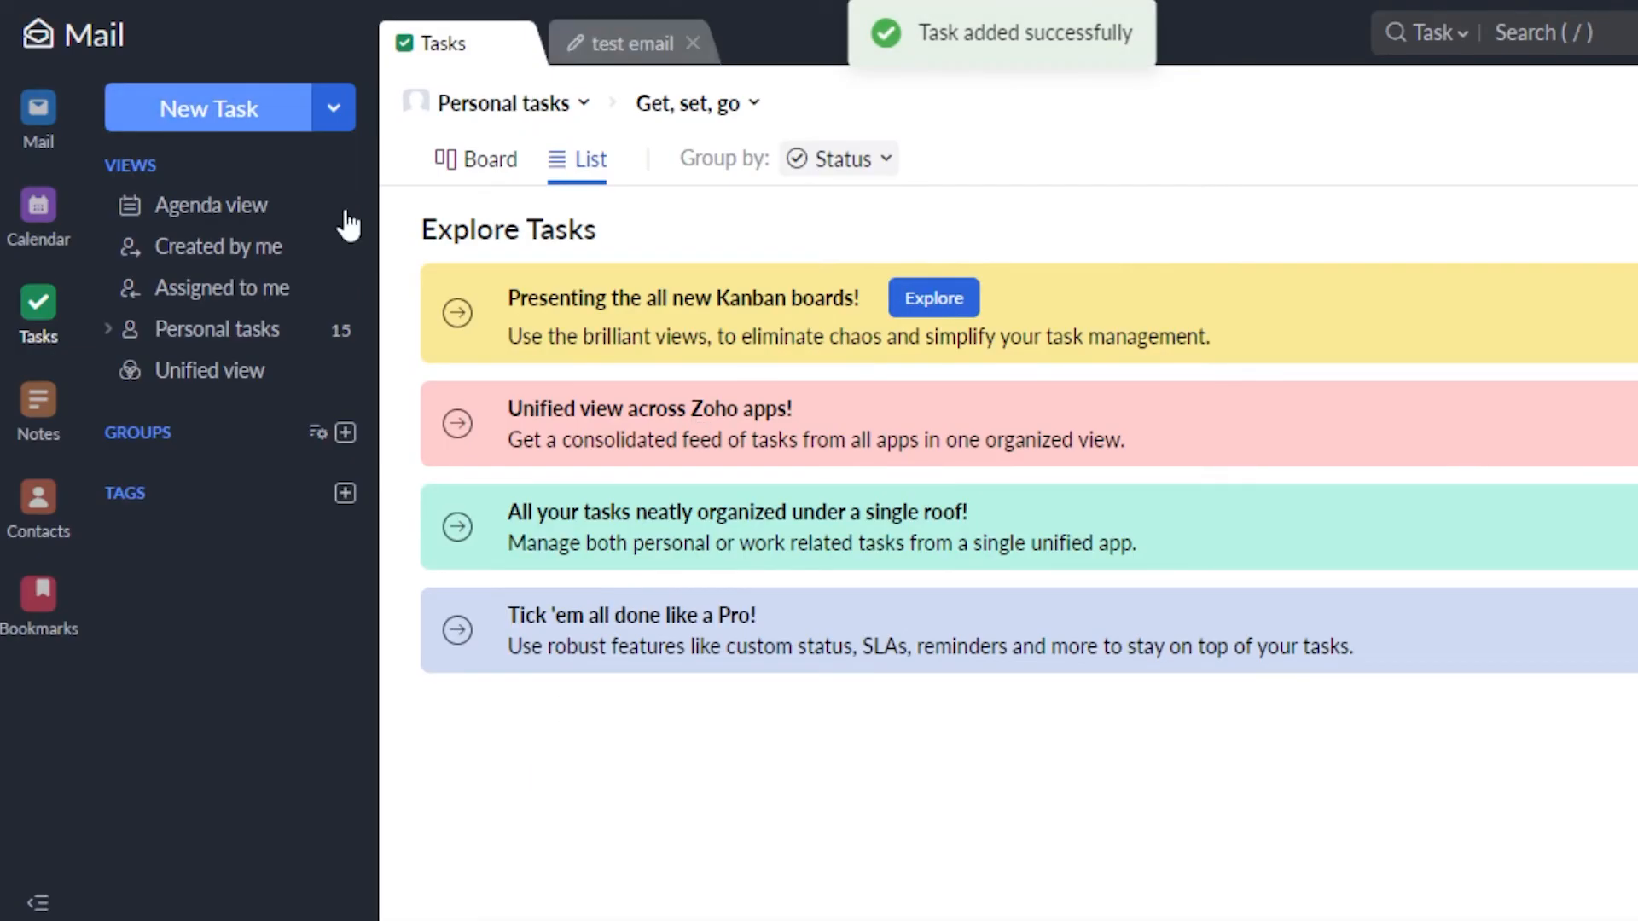
pyautogui.click(256, 336)
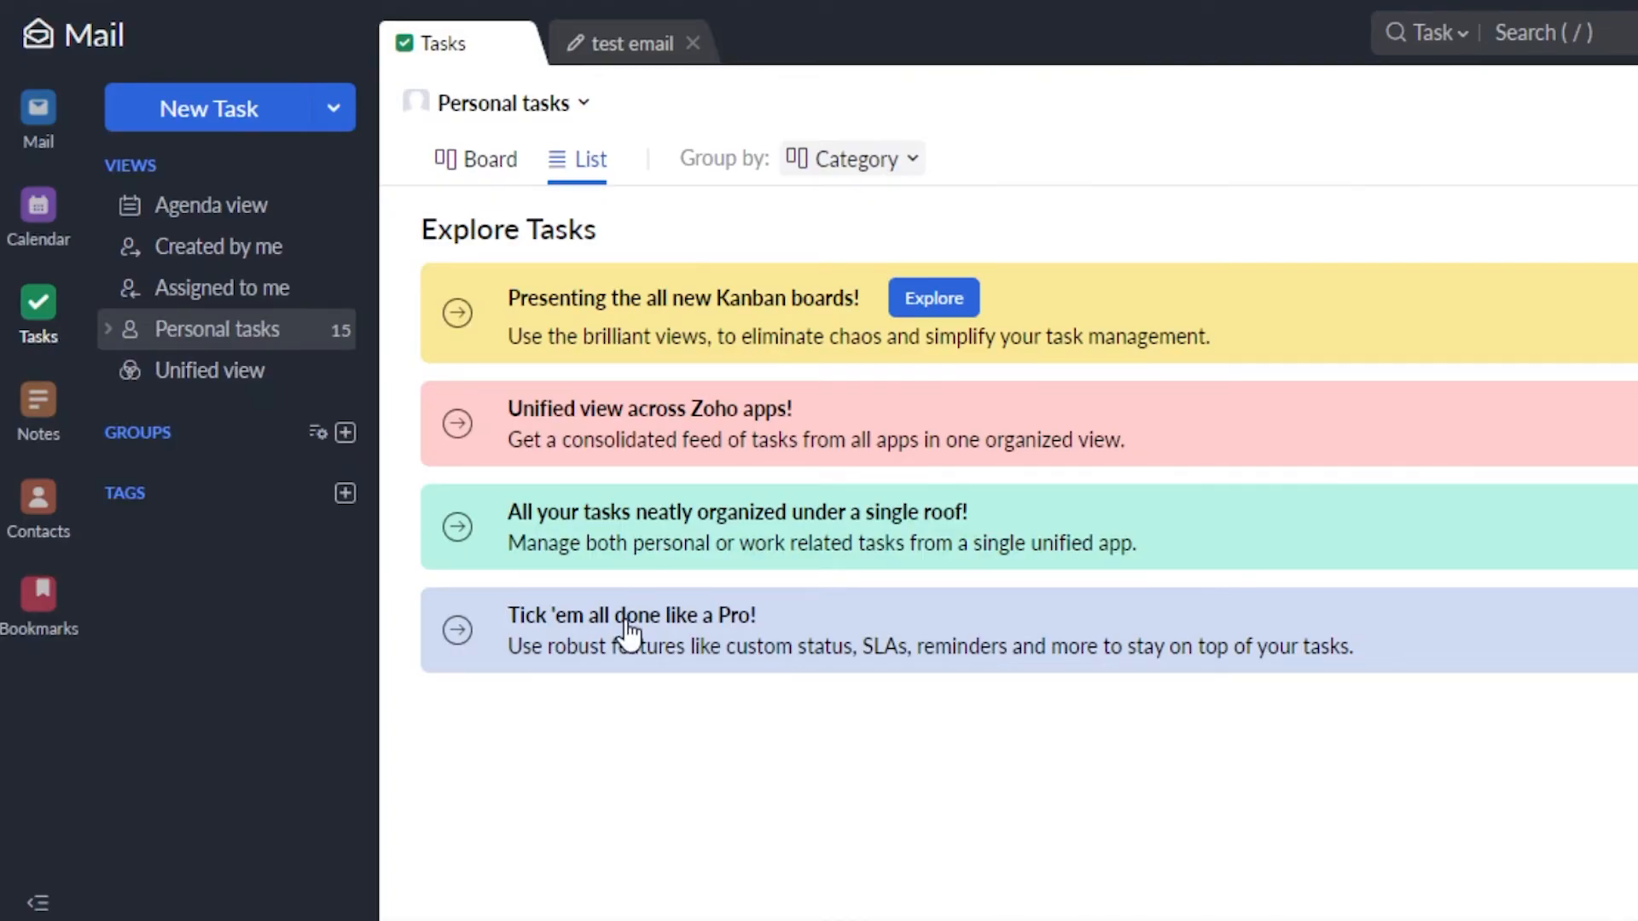
# View the new note form in Notes and close it without adding a note.
pyautogui.click(40, 435)
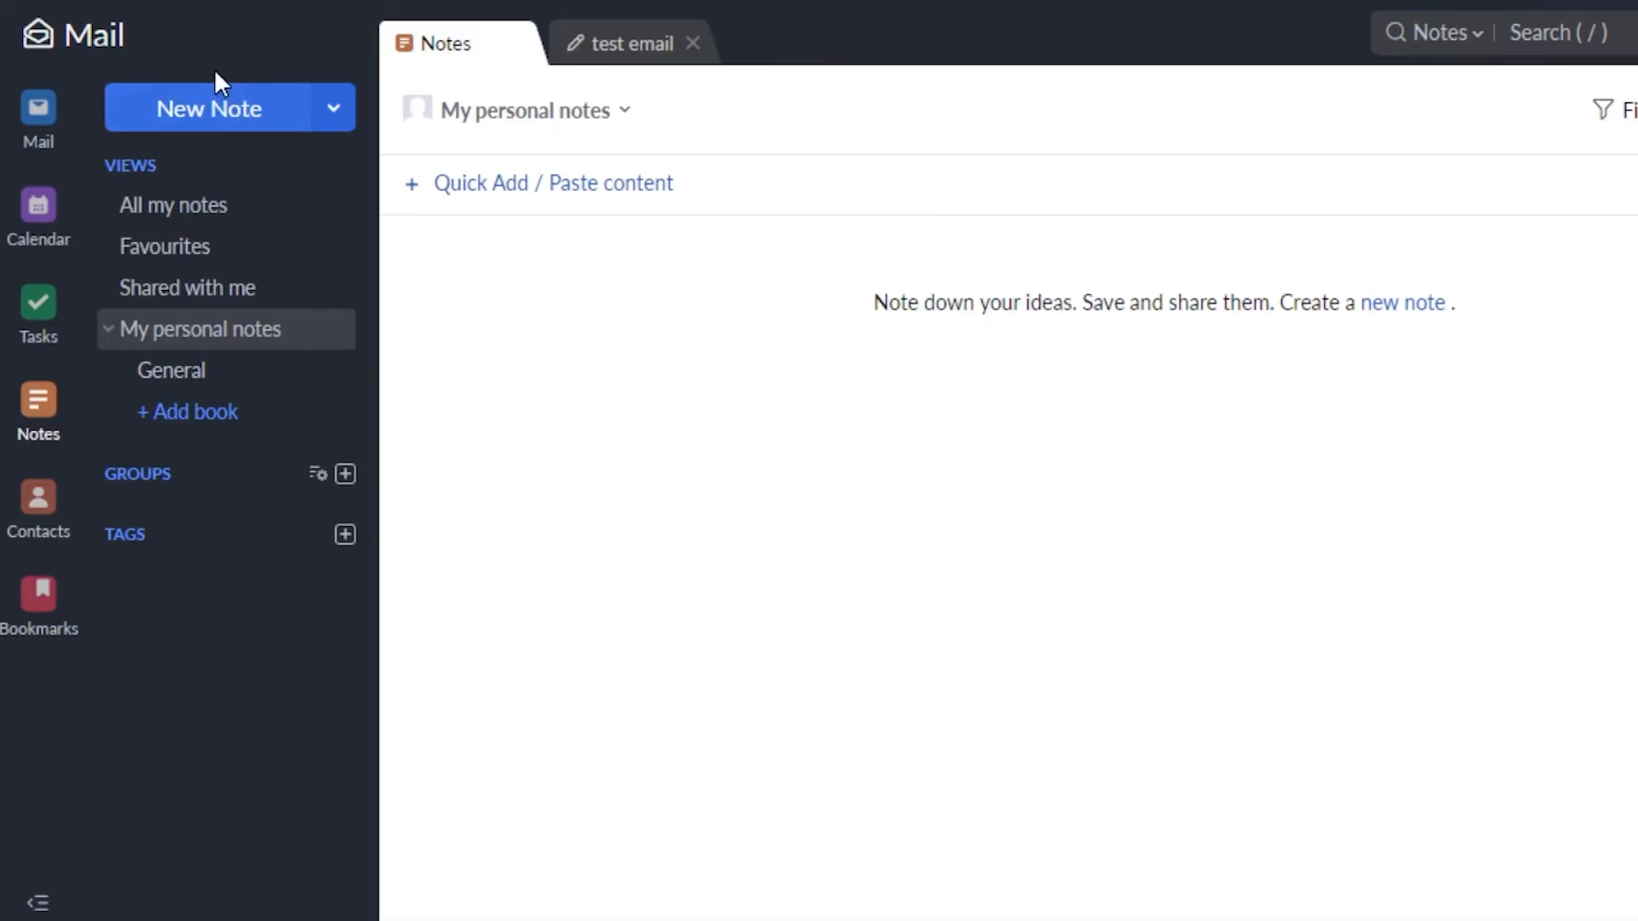
pyautogui.click(212, 109)
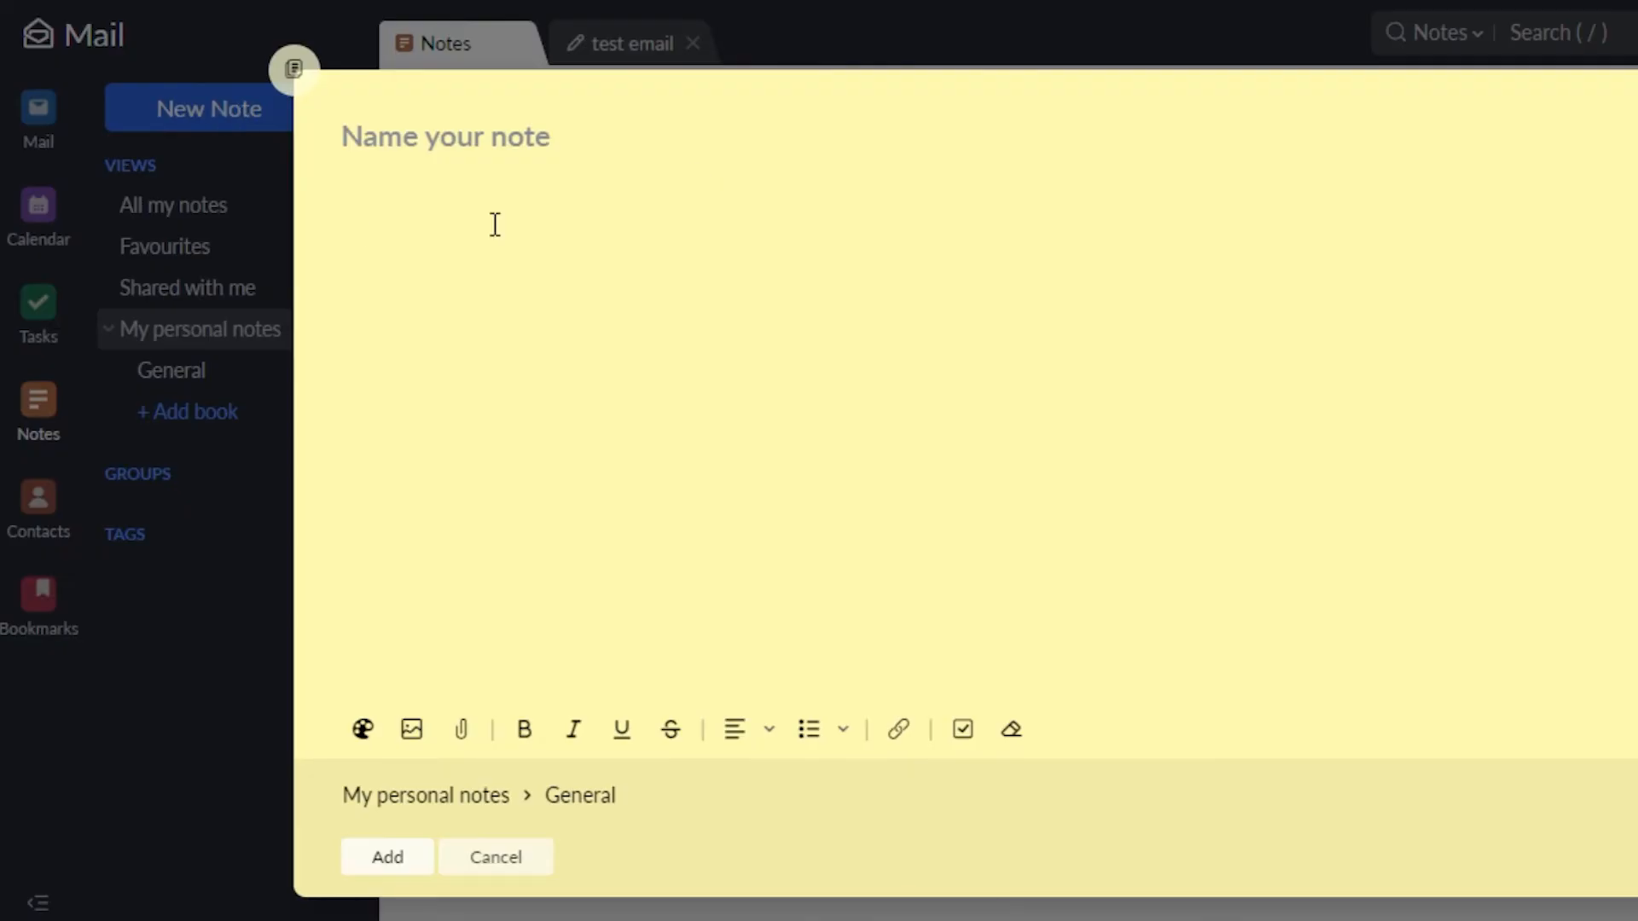
pyautogui.click(452, 129)
pyautogui.click(448, 232)
pyautogui.click(495, 856)
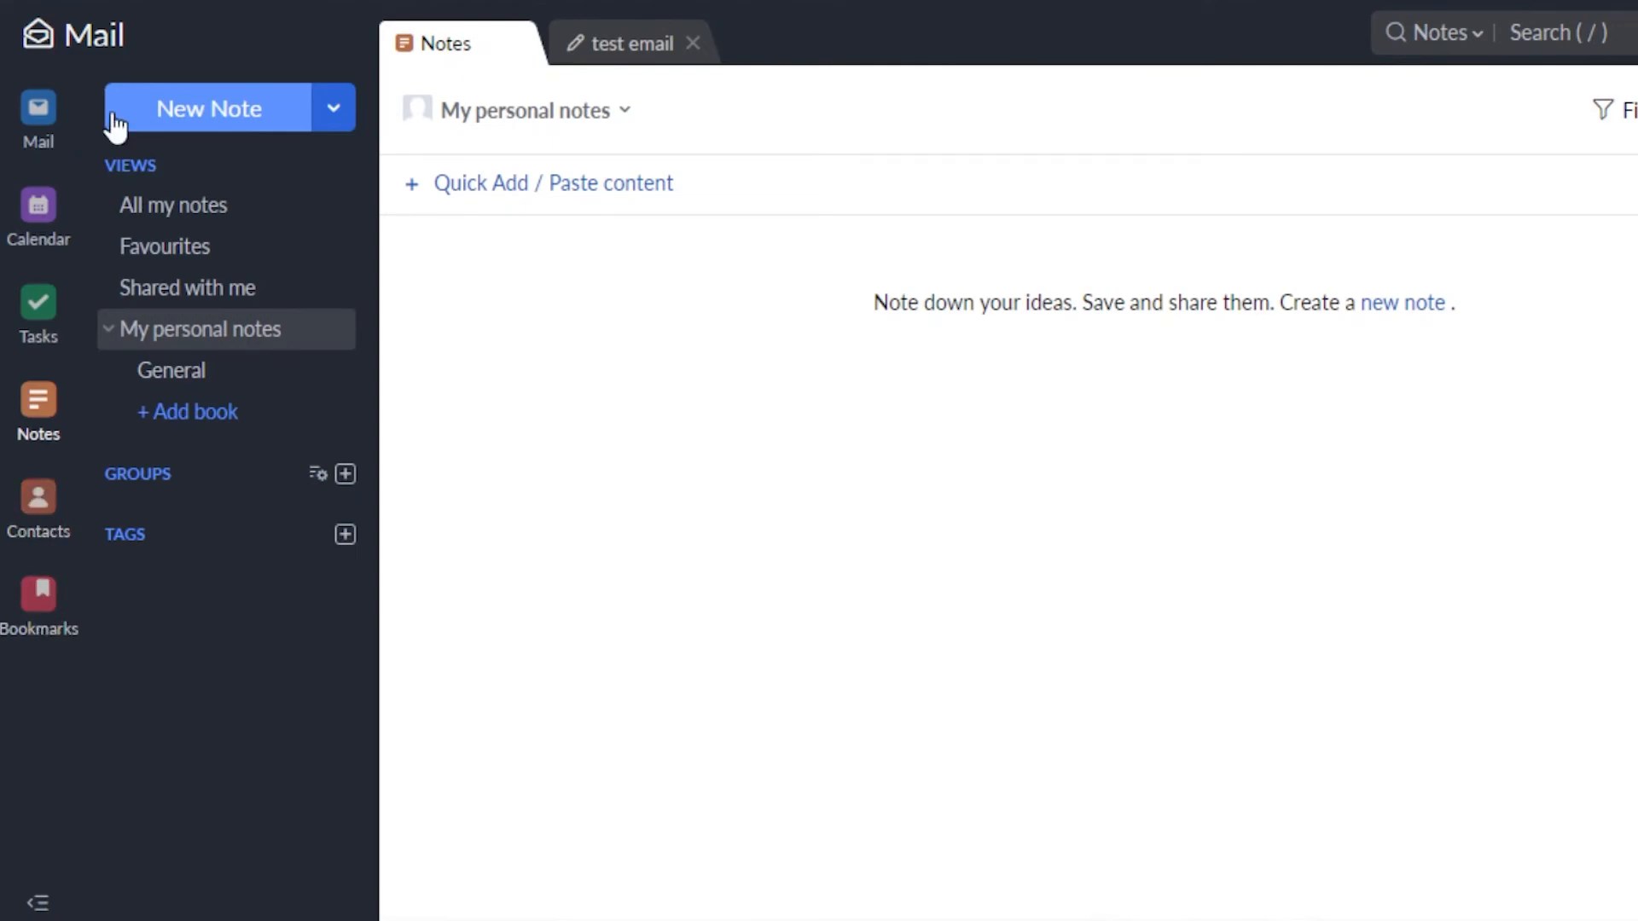
# Look through the Mail inbox, the Calendar week view and the personal tasks list again.
pyautogui.click(50, 120)
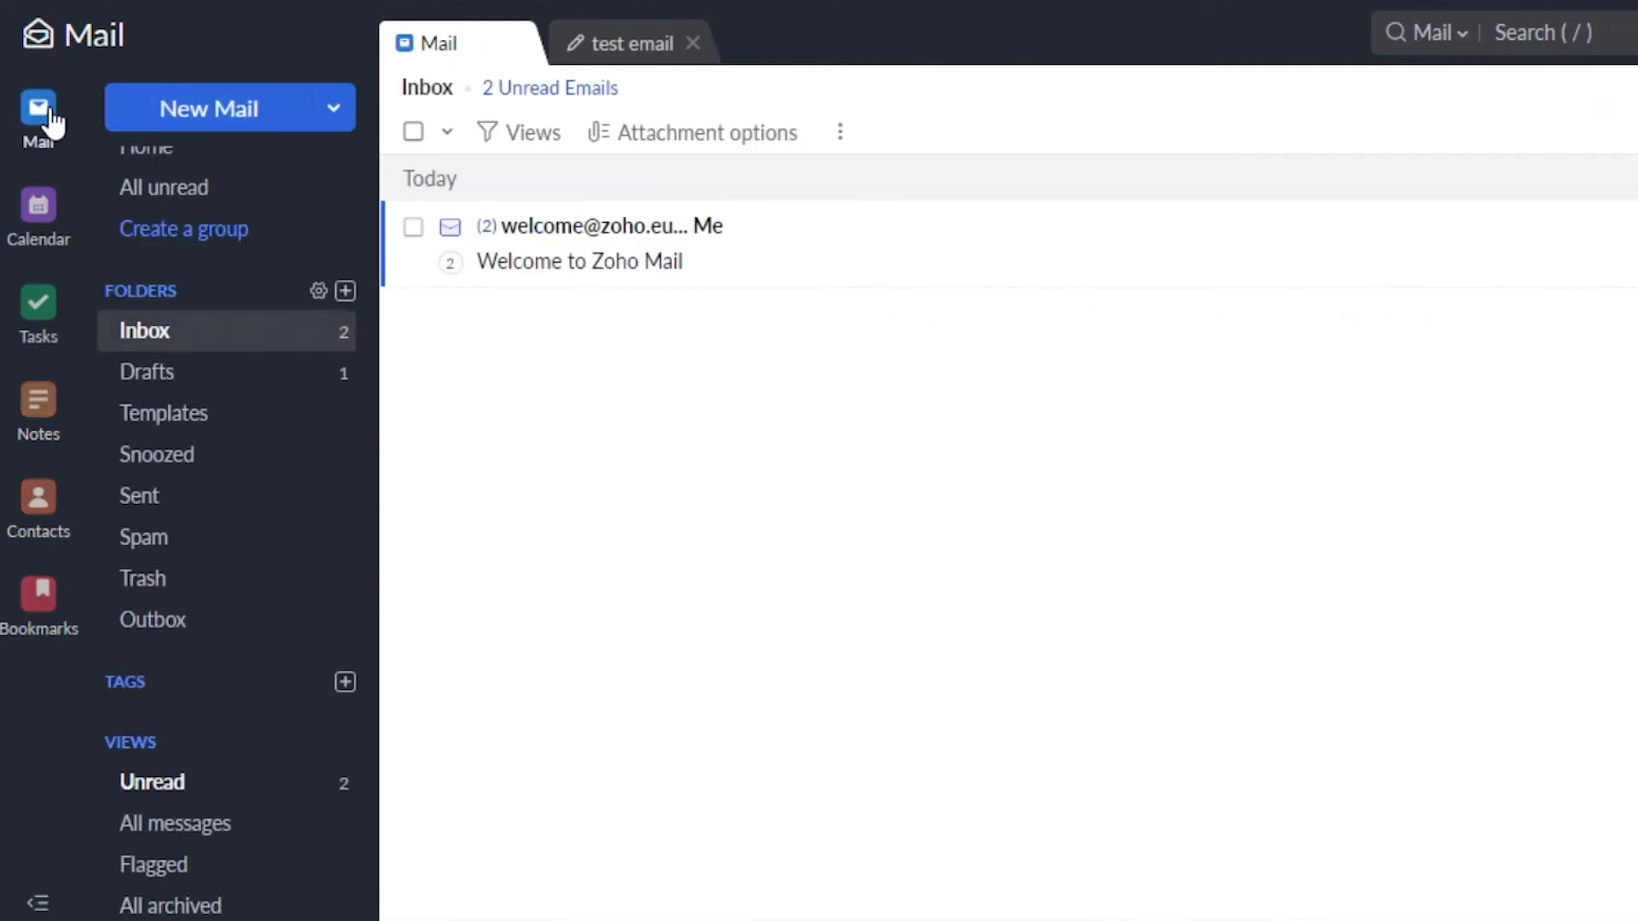
pyautogui.click(47, 224)
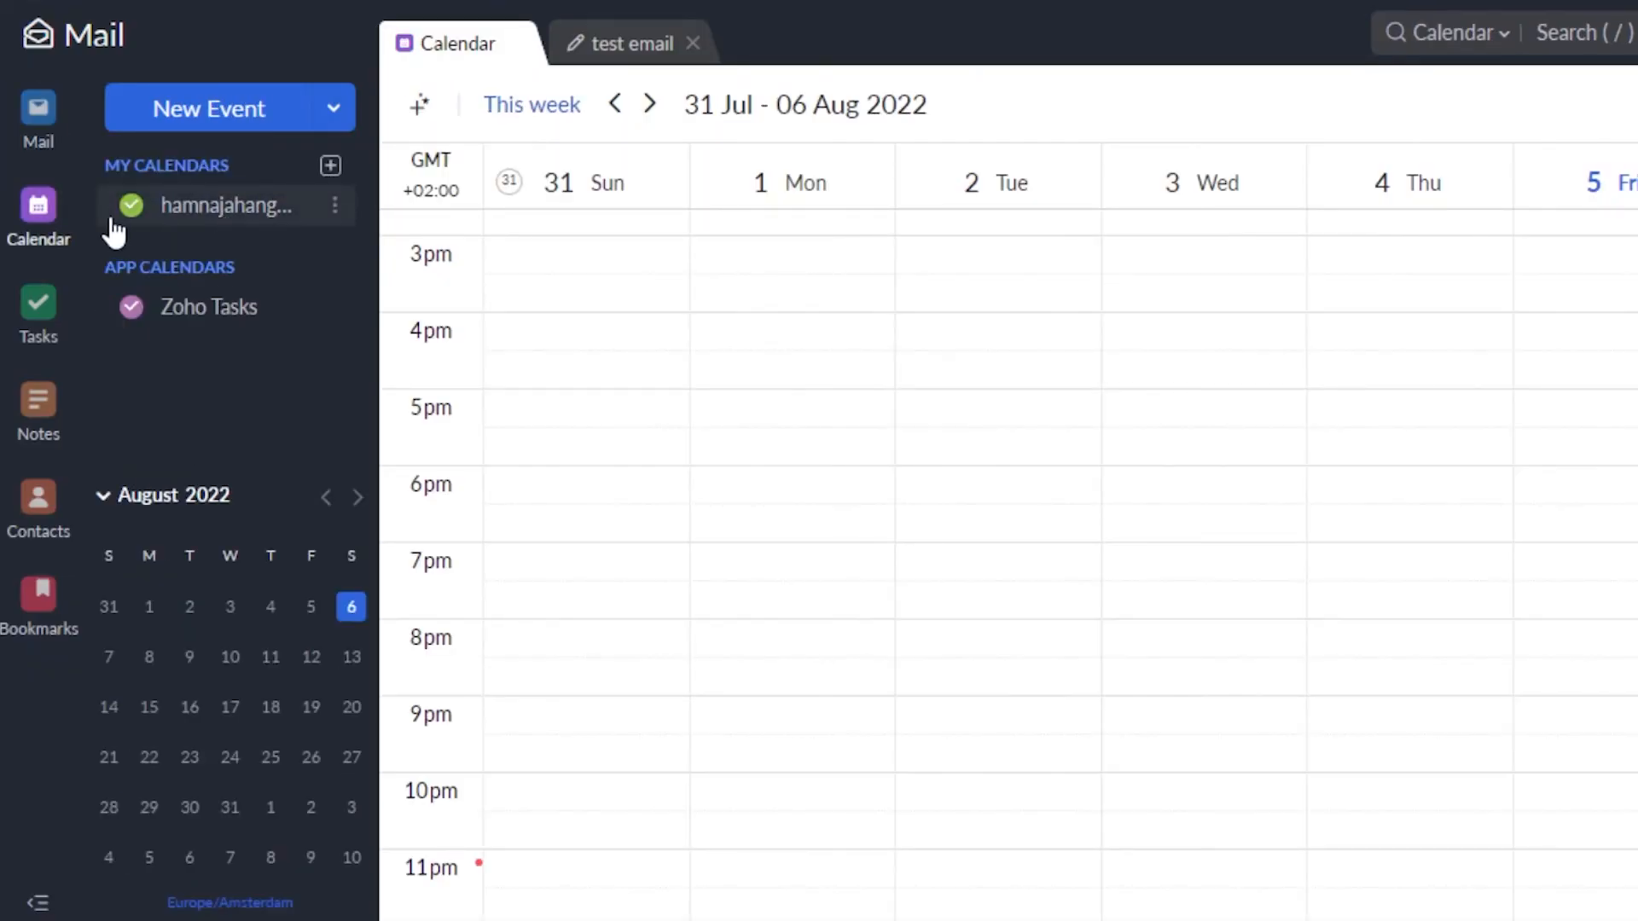
pyautogui.click(41, 111)
pyautogui.click(46, 223)
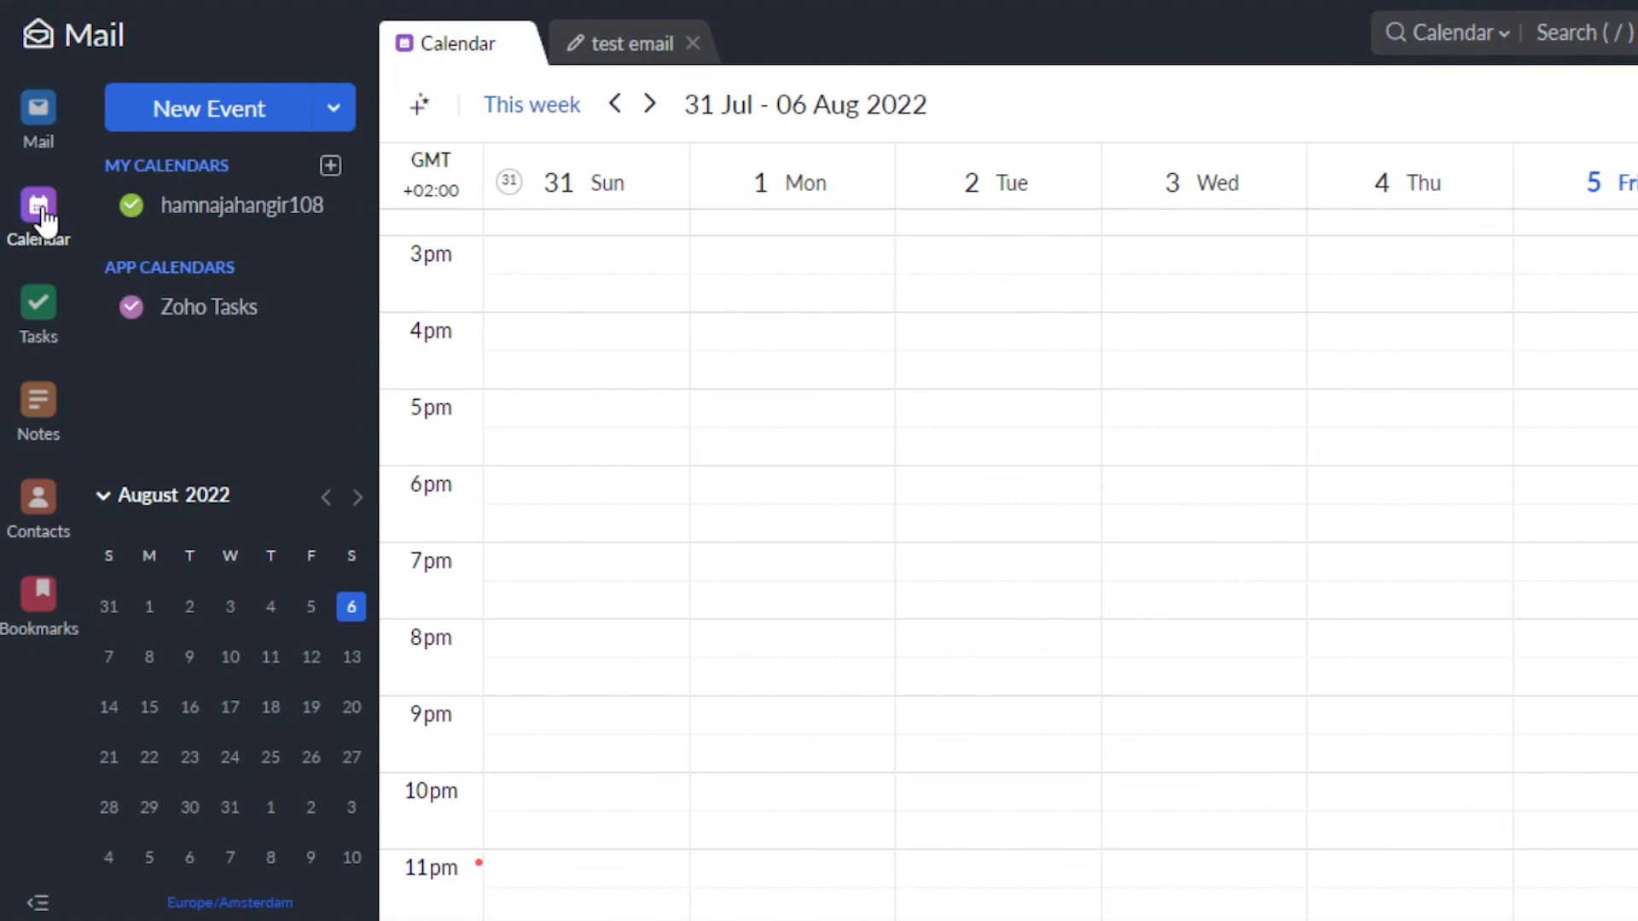
pyautogui.click(43, 138)
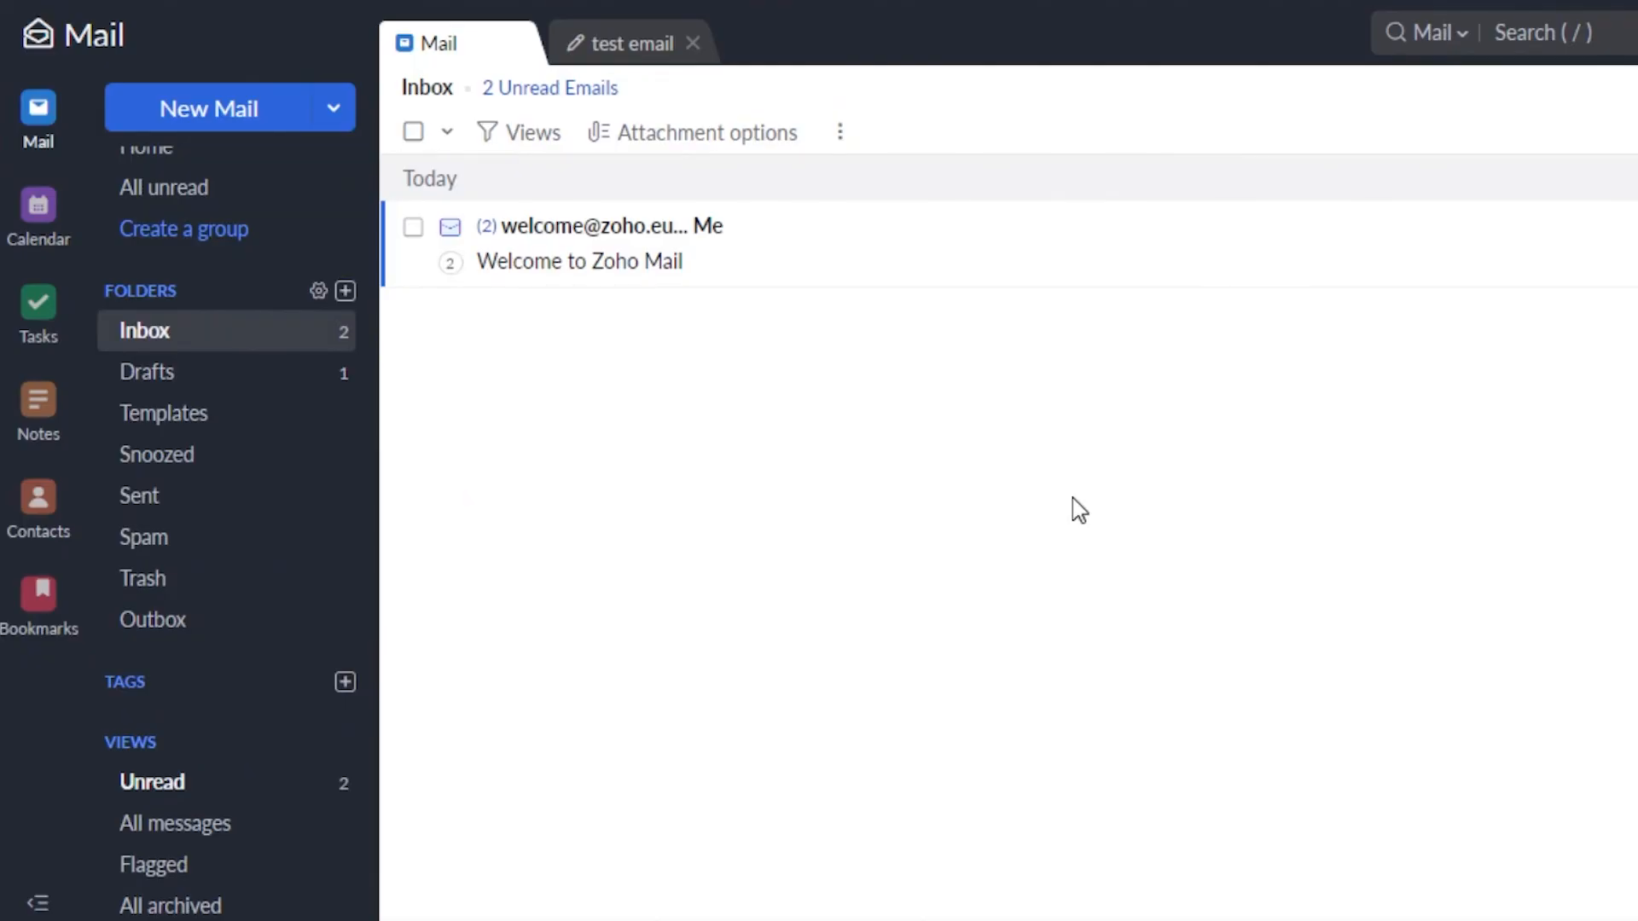
pyautogui.click(38, 213)
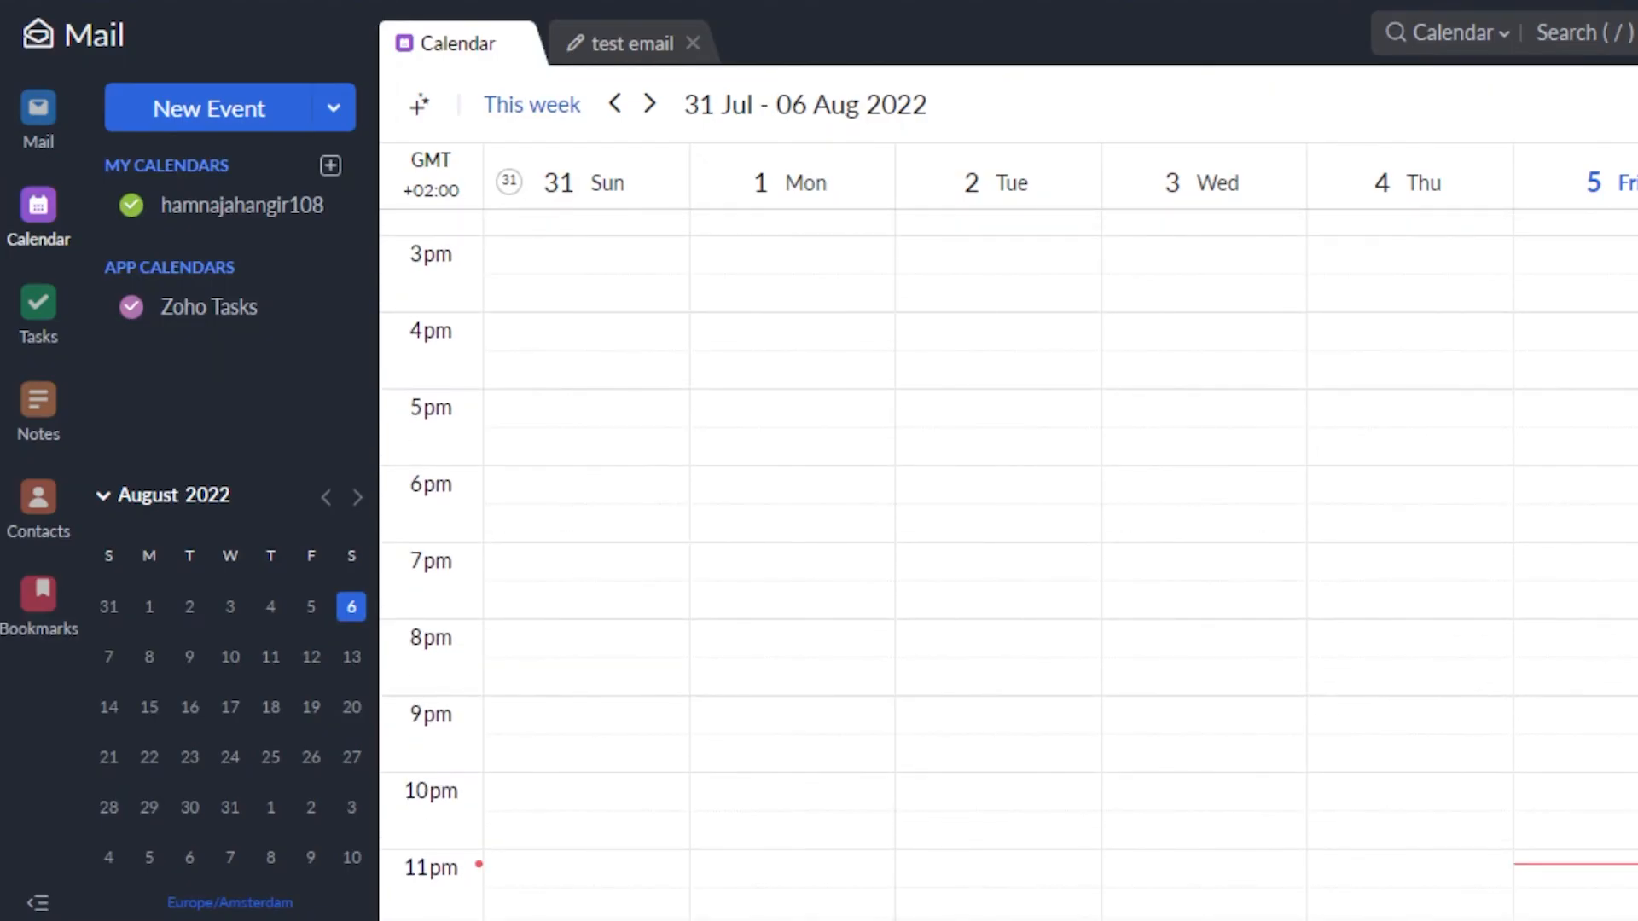
pyautogui.click(39, 305)
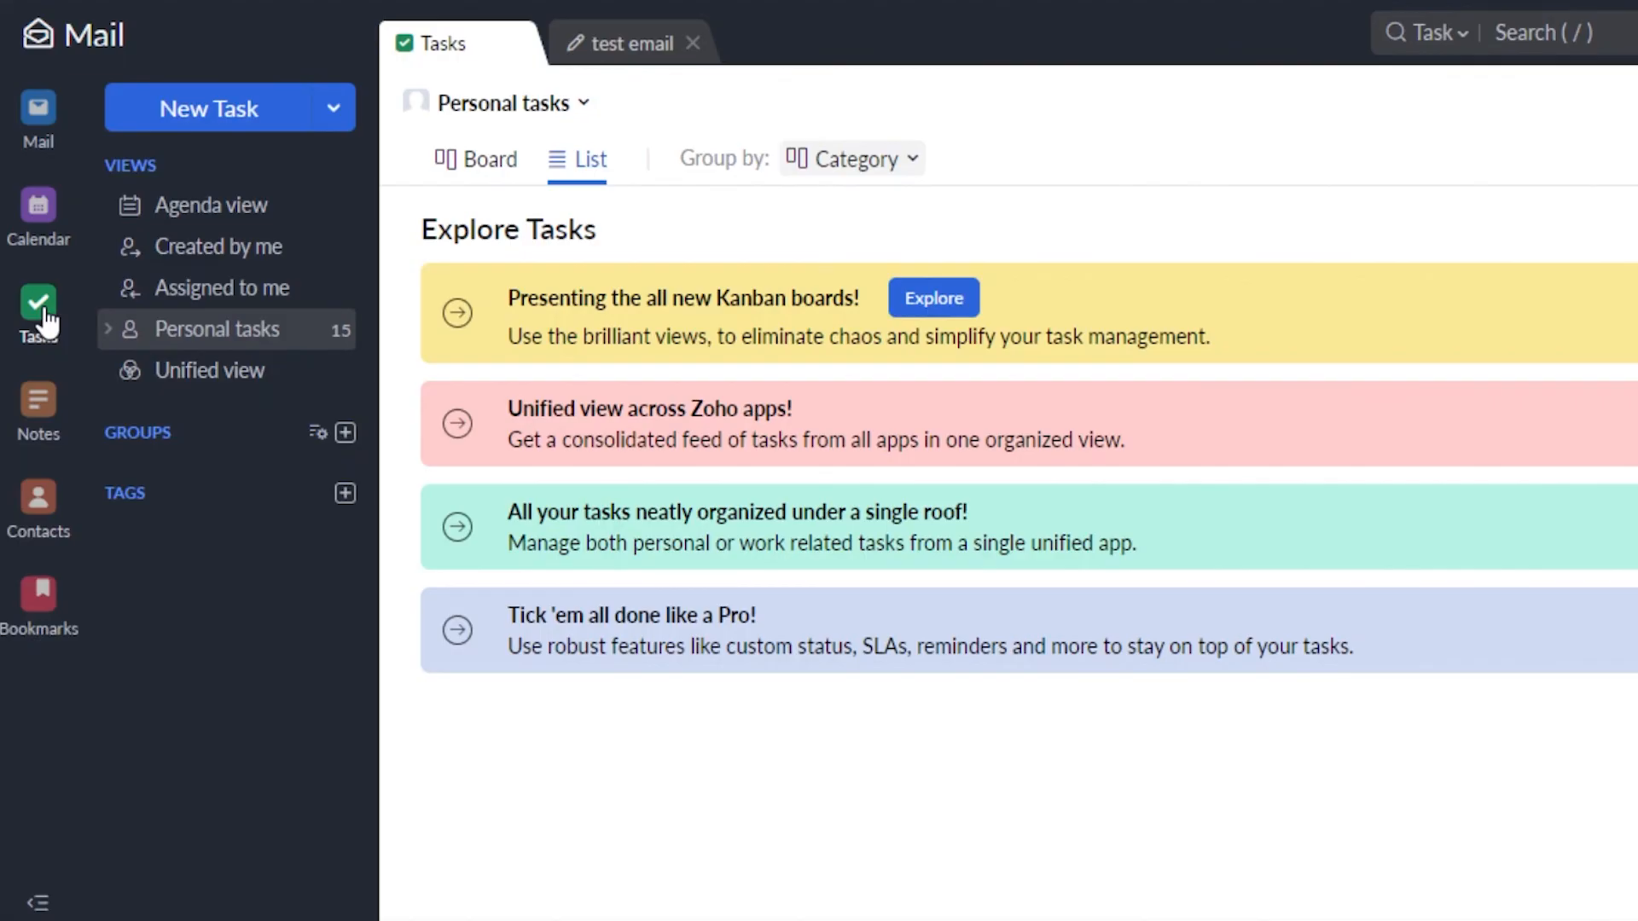
pyautogui.click(41, 230)
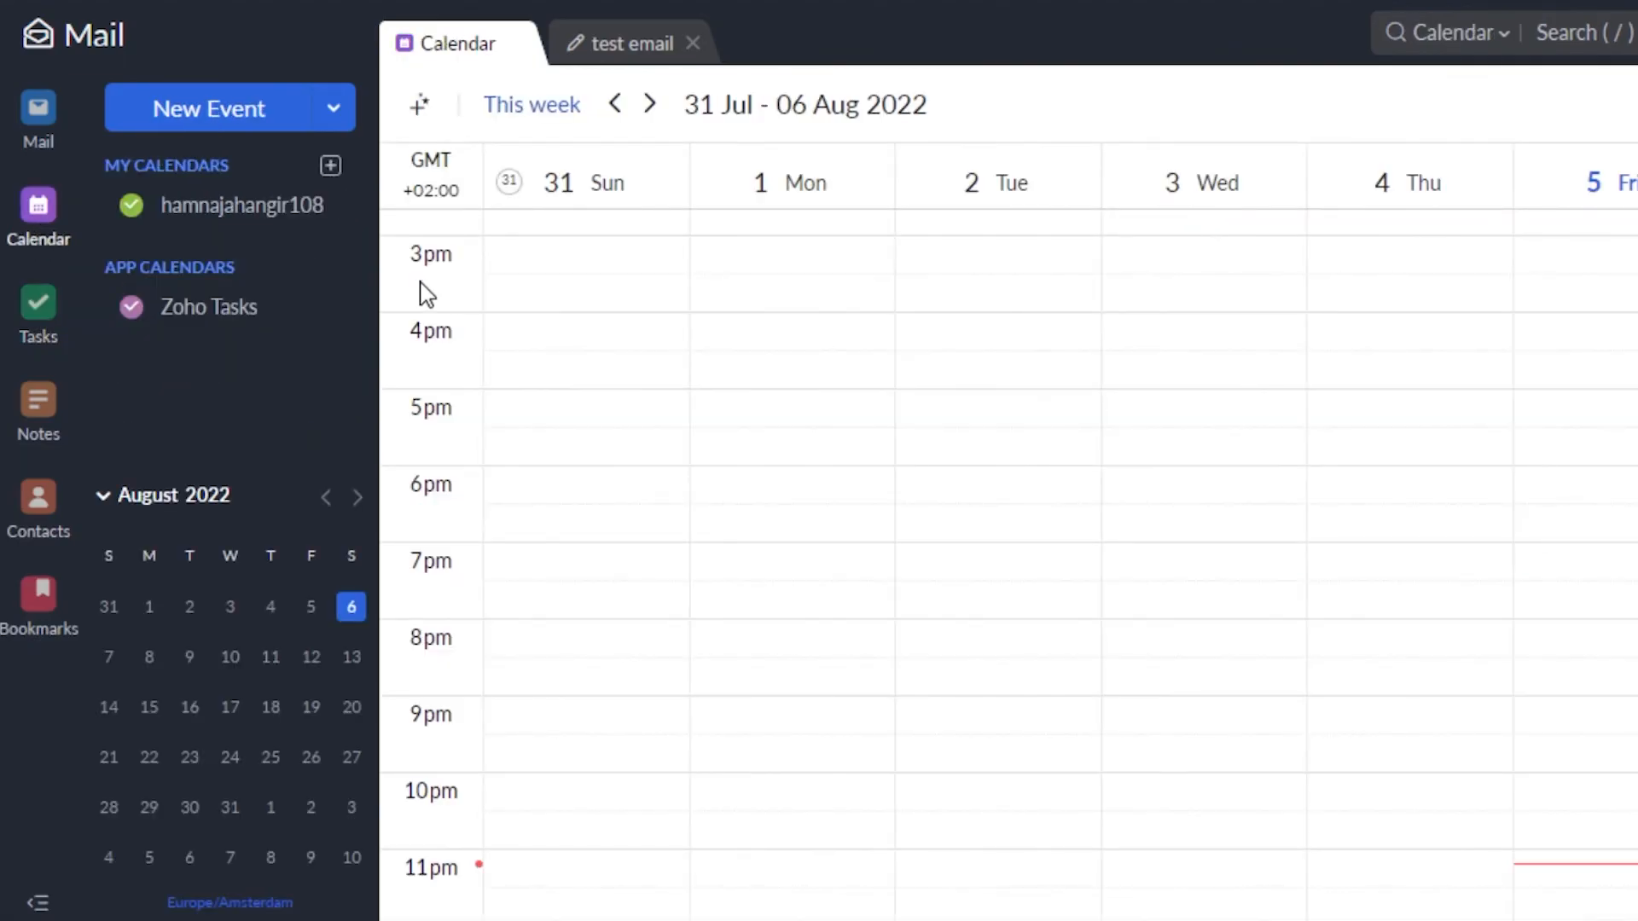